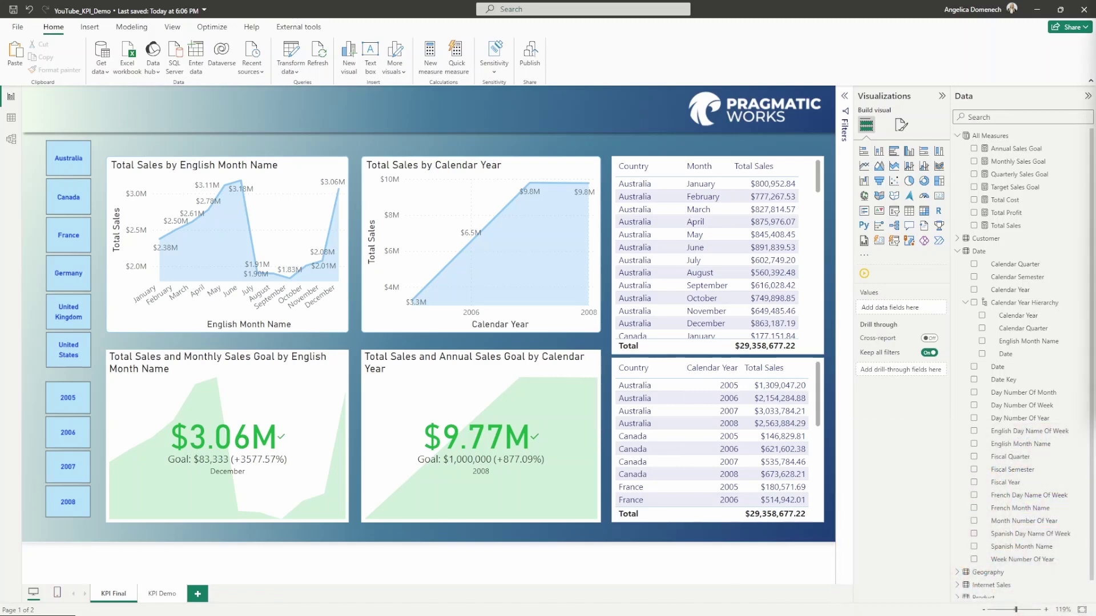
Switch from the finished KPI Final page to the KPI Demo page tab.
left_click(163, 594)
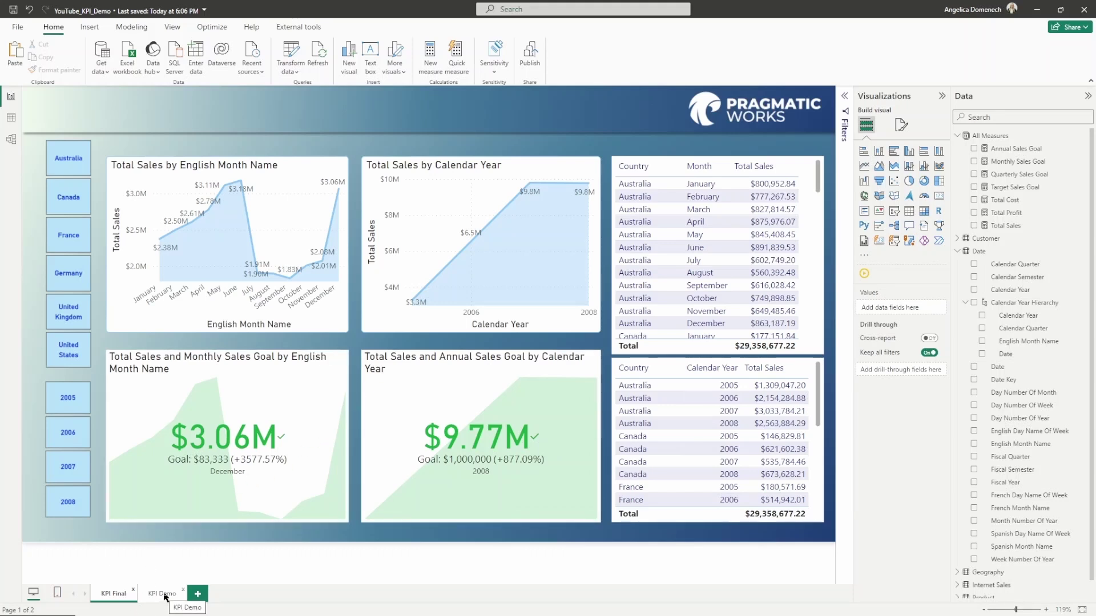
On KPI Demo, add an empty KPI visual below the Calendar Year chart and make it taller.
left_click(163, 594)
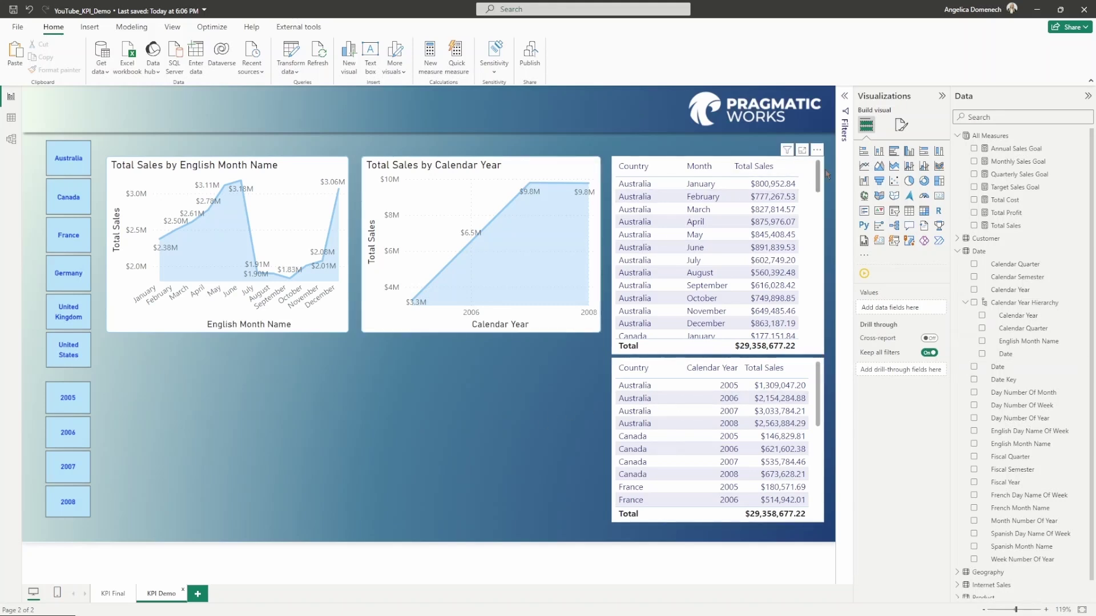
left_click(879, 216)
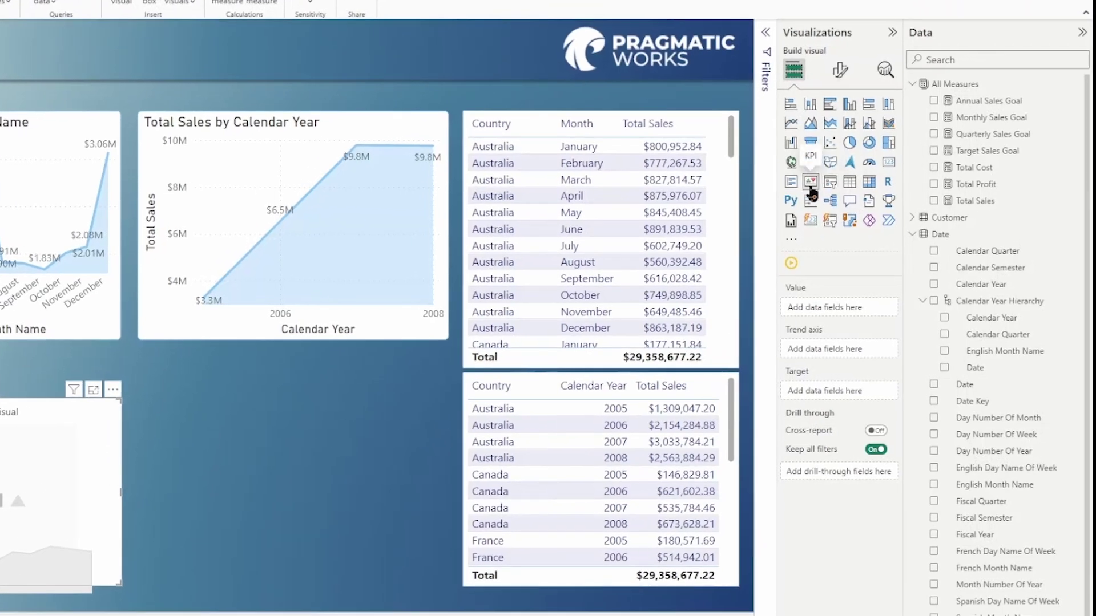
left_click_drag(74, 477, 402, 417)
left_click_drag(295, 541, 298, 586)
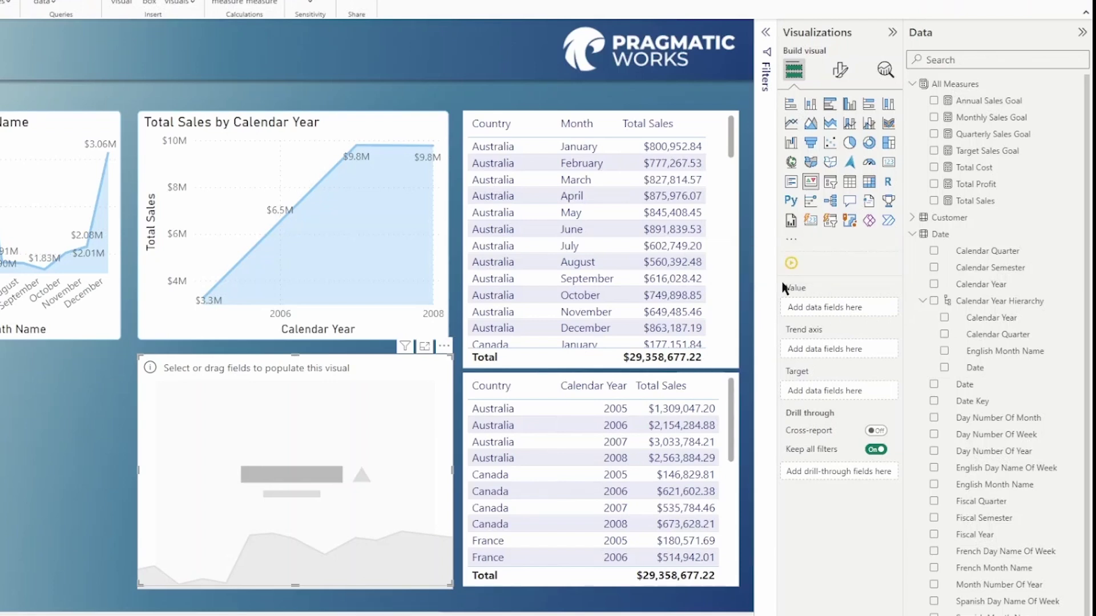
Return to the KPI Final page to view the finished KPI cards for reference.
mouse_move(803, 290)
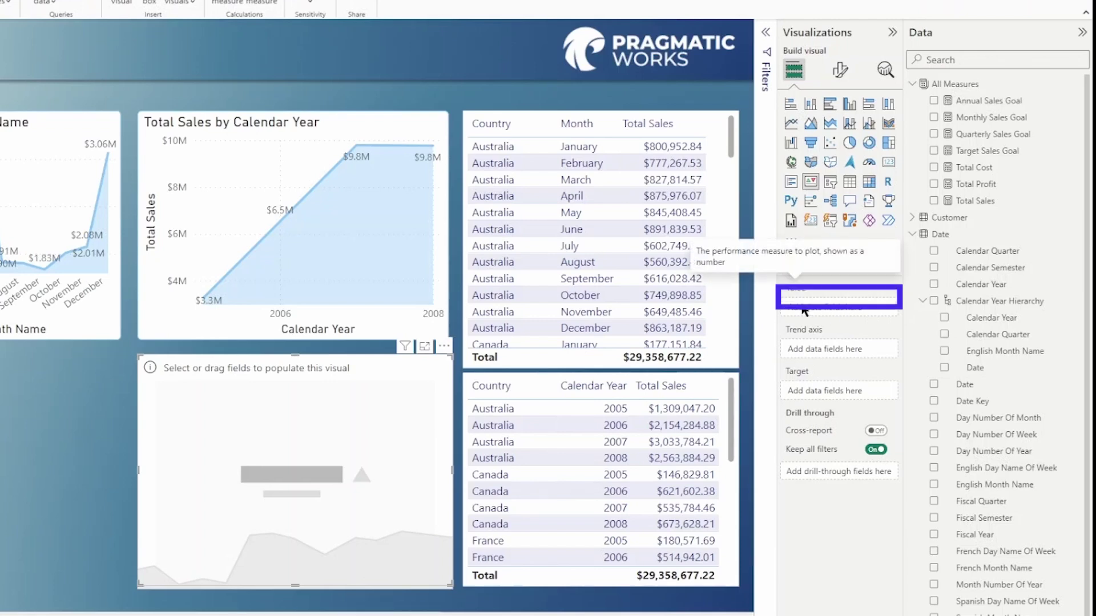
mouse_move(811, 333)
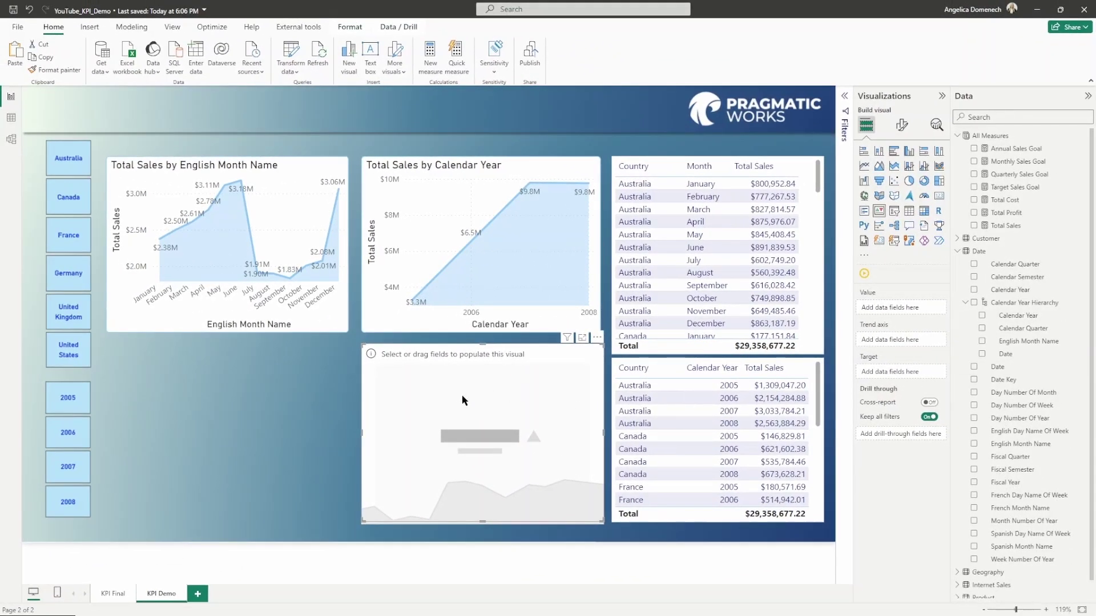
left_click(113, 594)
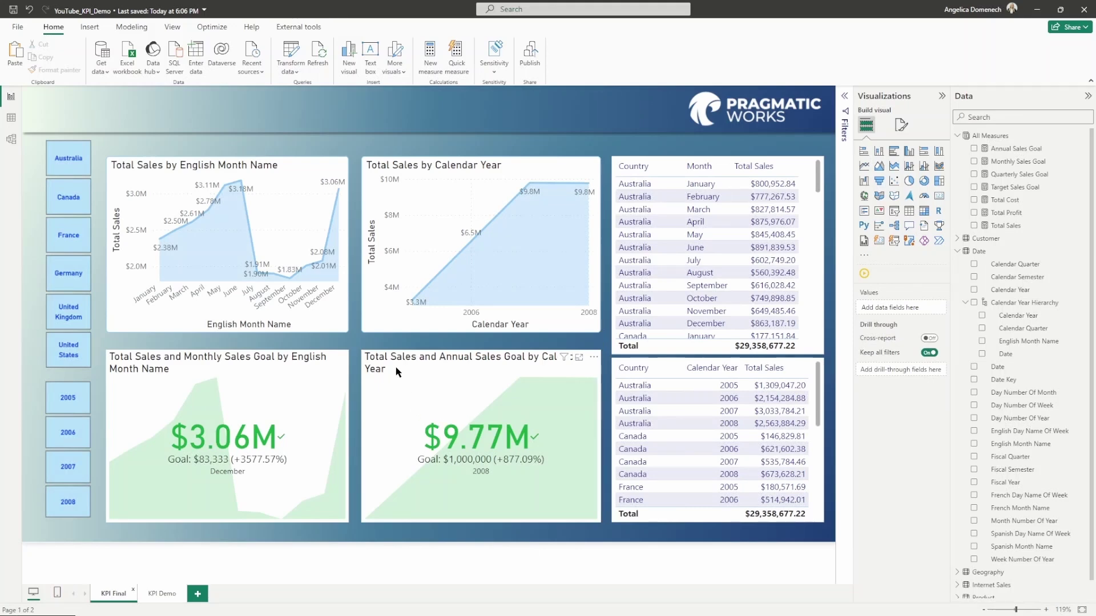
On KPI Demo, give the empty KPI Total Sales as its value and Annual Sales Goal as target.
left_click(161, 595)
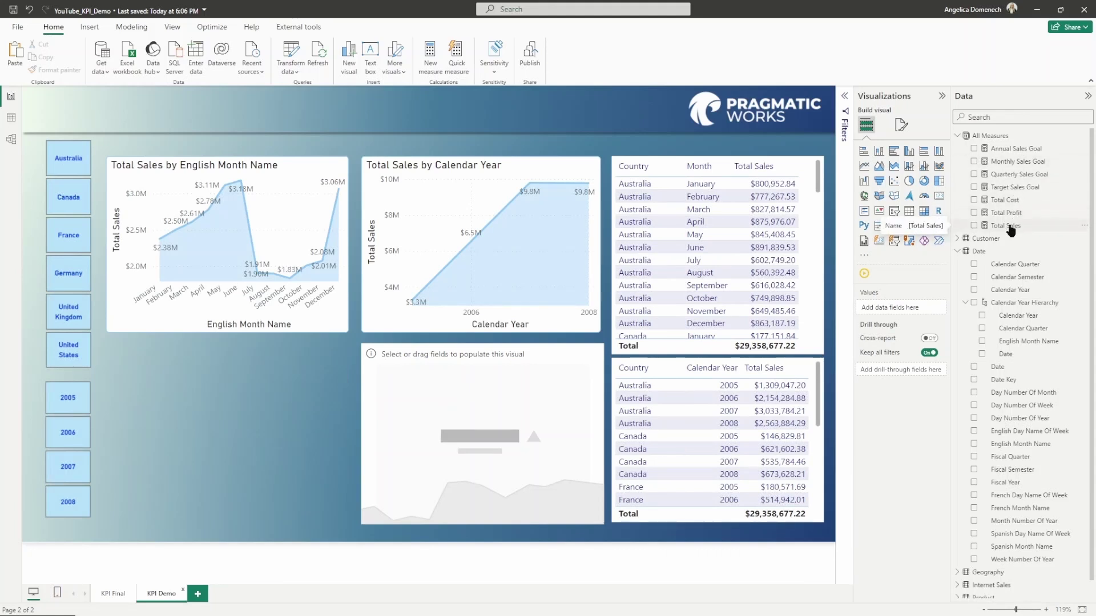
left_click(558, 414)
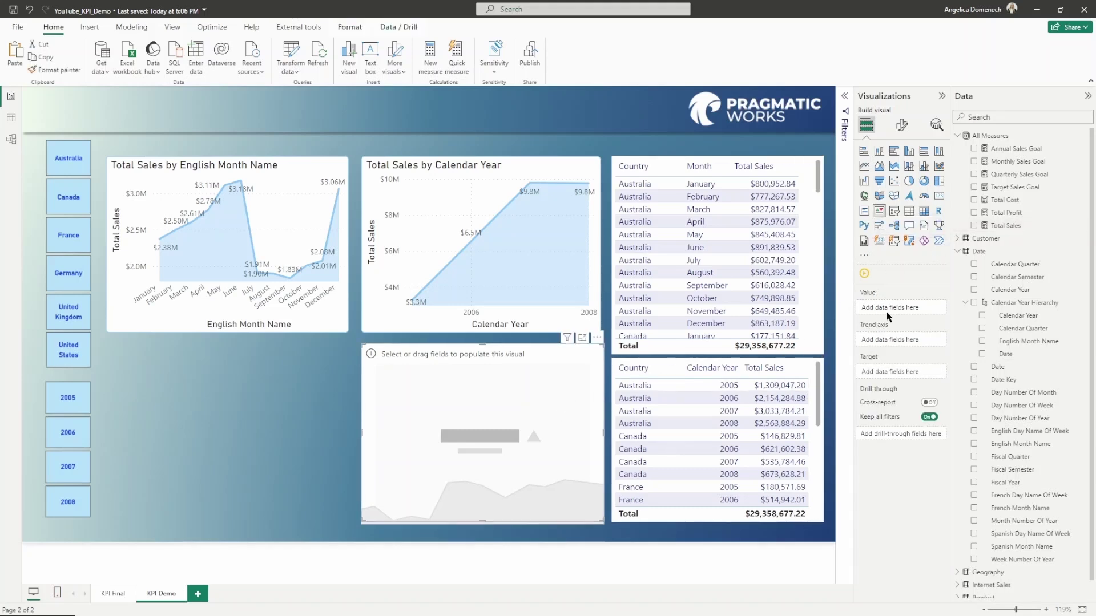
left_click(1009, 226)
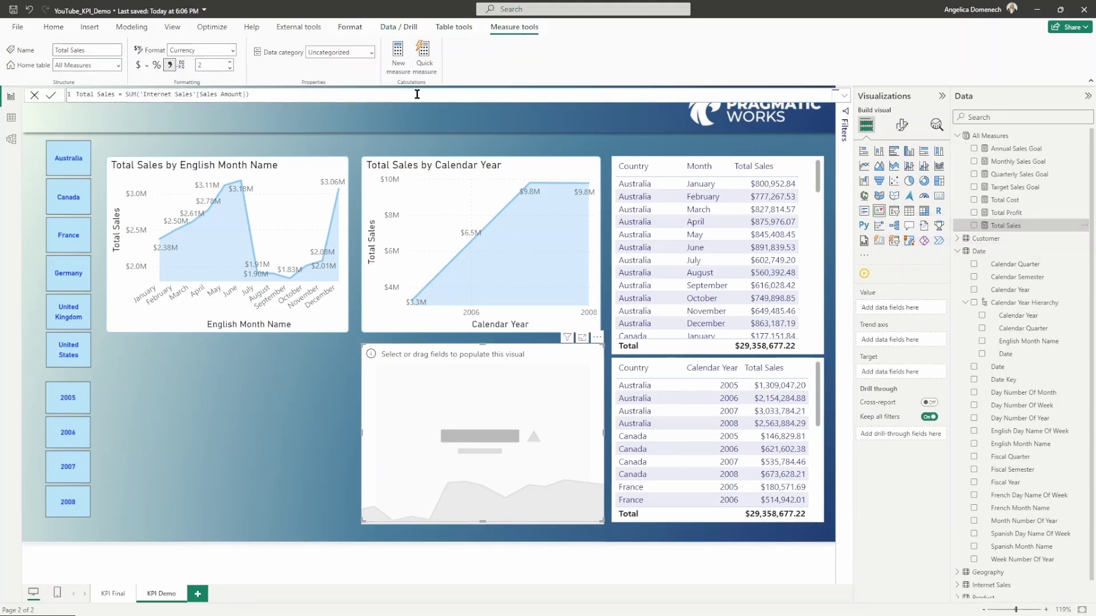
scroll(408, 96, "up", 5, "ctrl")
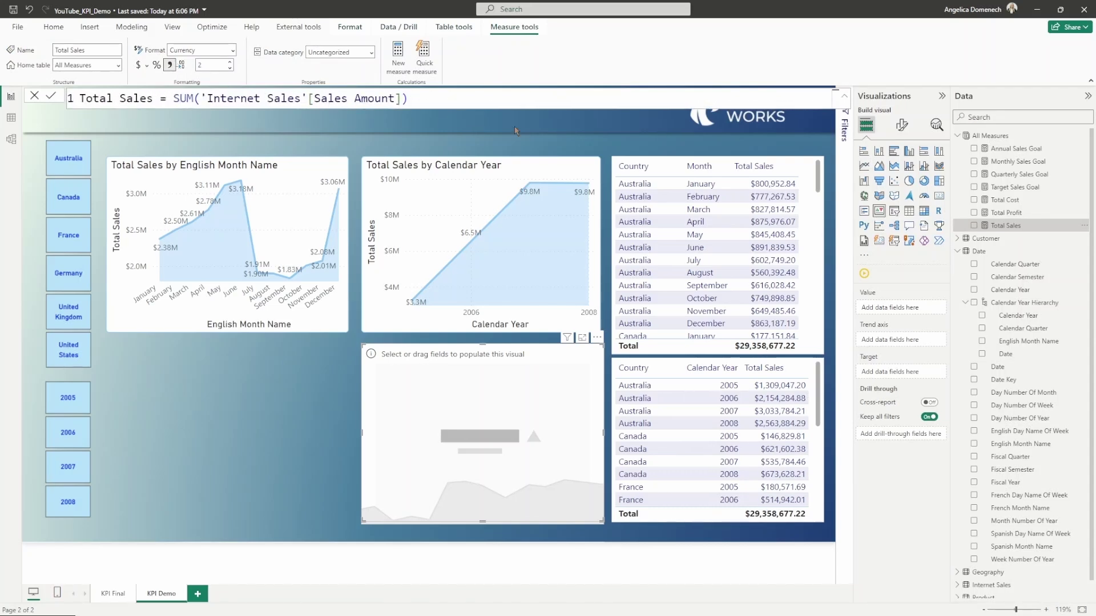
left_click_drag(995, 227, 898, 311)
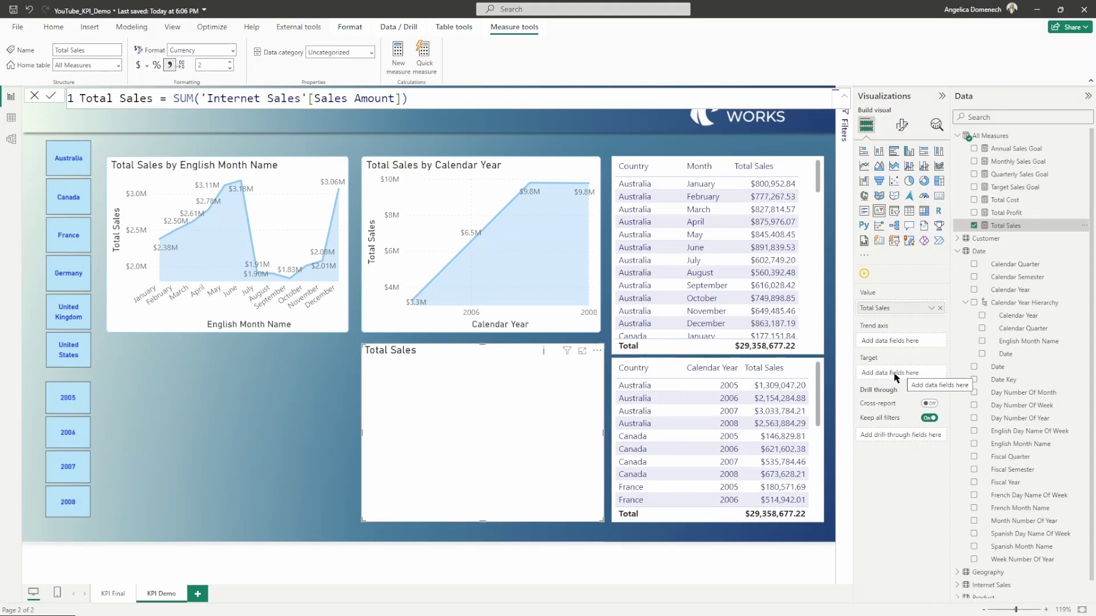
left_click(1012, 153)
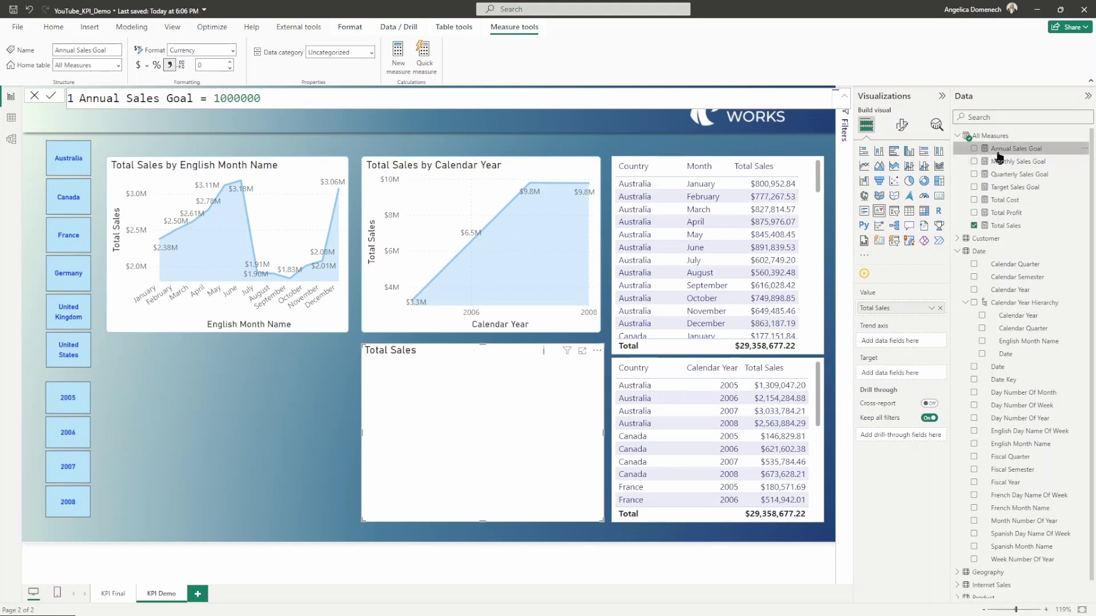
left_click_drag(1000, 150, 899, 374)
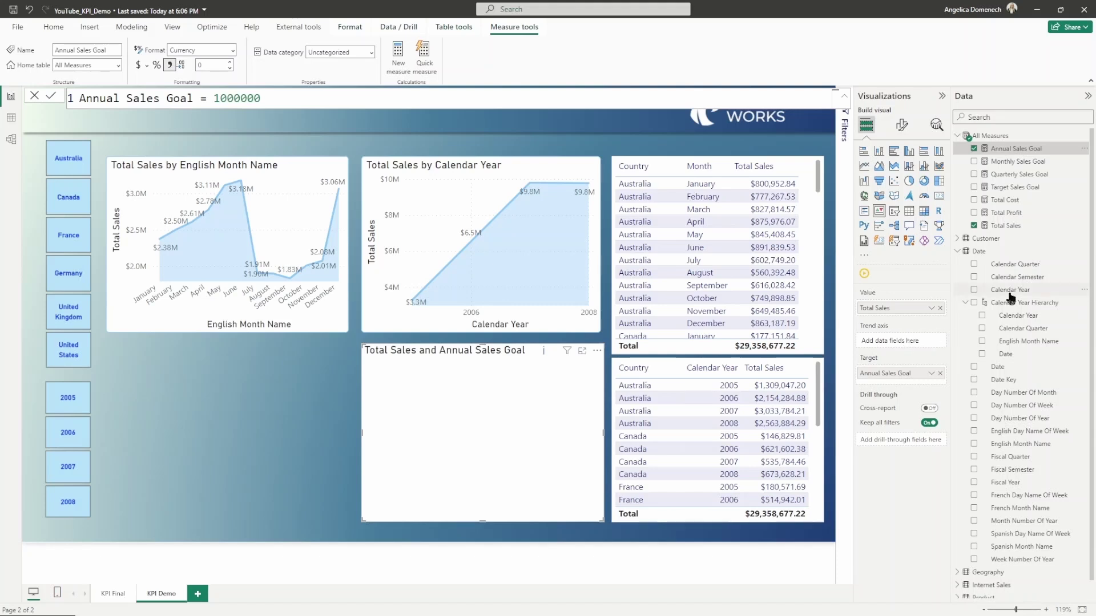
Trend the KPI by Calendar Year, showing $9.77M against the $1,000,000 goal (+877.09%).
left_click_drag(1010, 291, 893, 342)
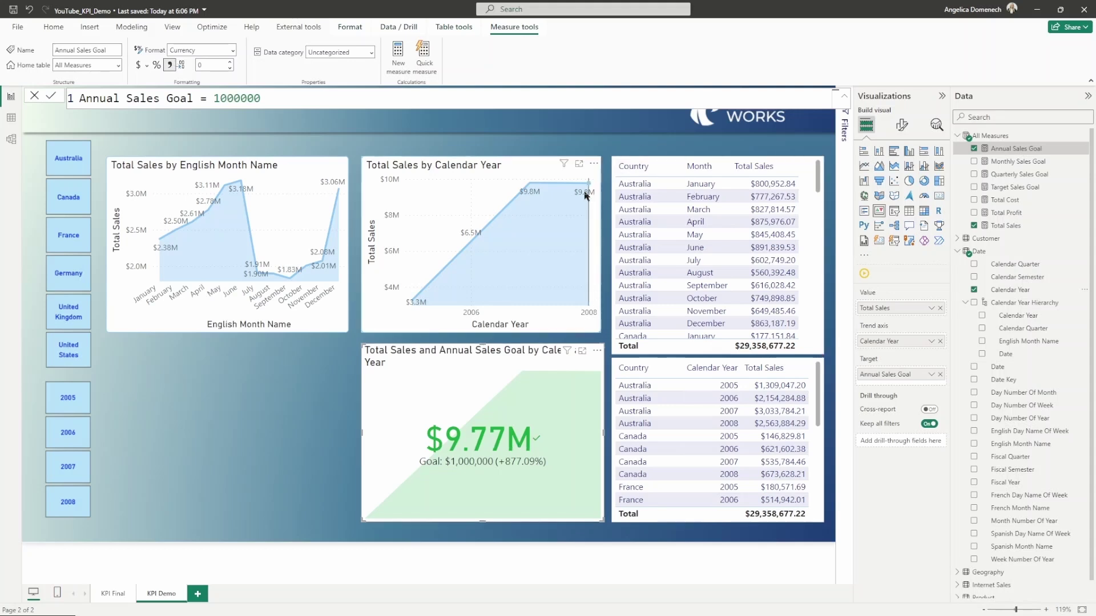
left_click(474, 177)
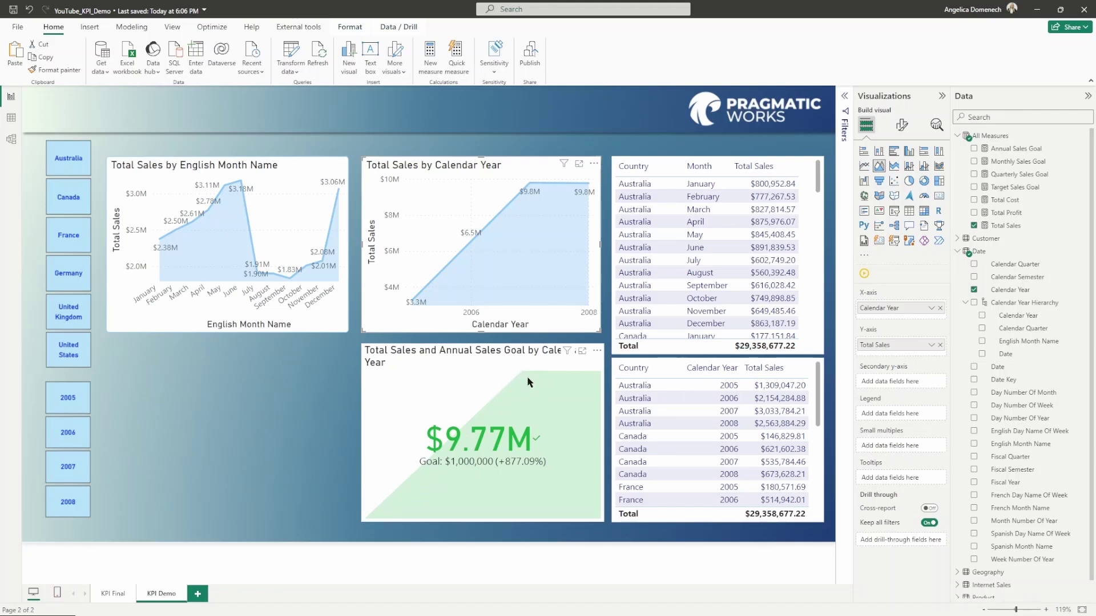
left_click(489, 440)
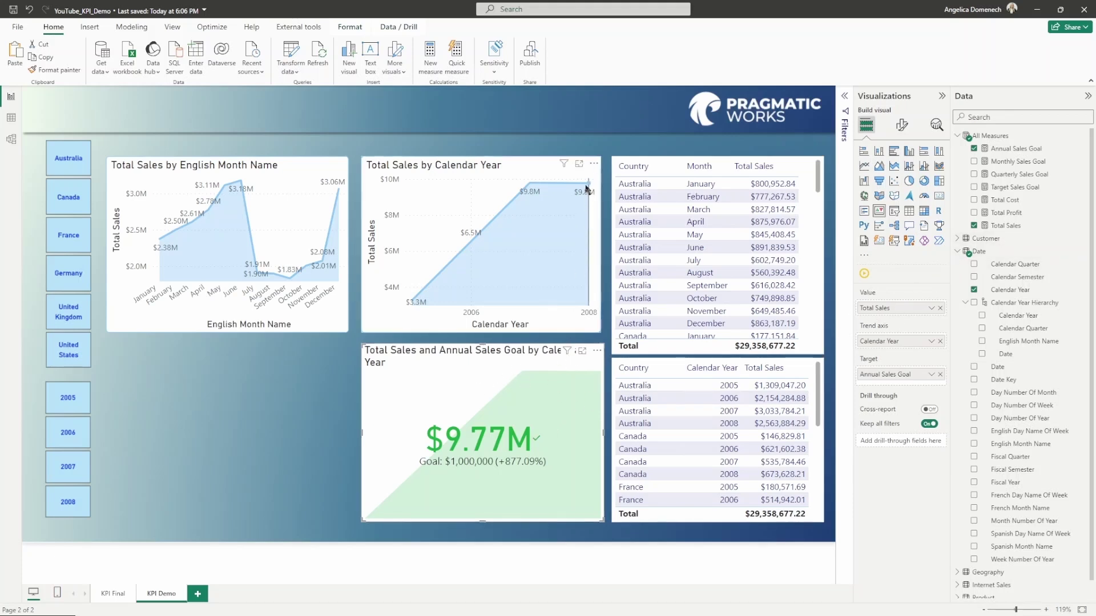
mouse_move(586, 188)
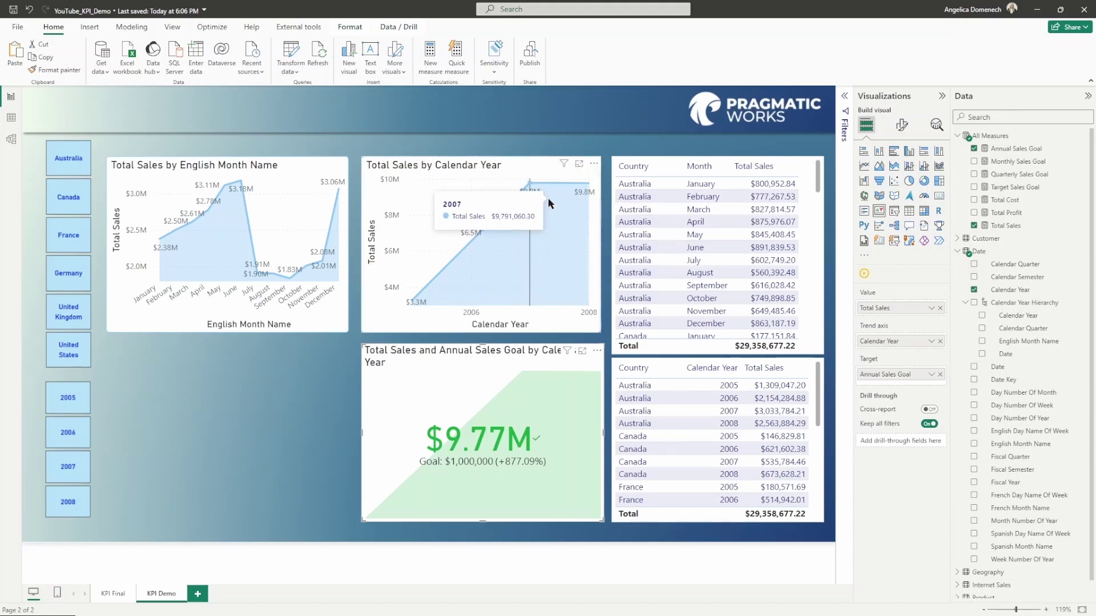
left_click(901, 126)
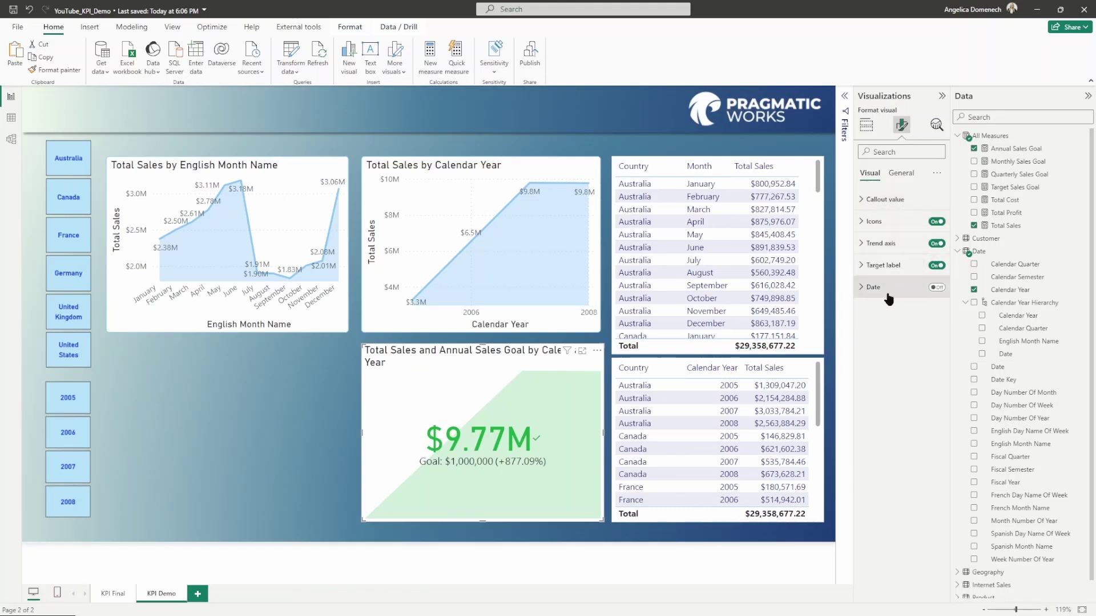
Show the year 2008 under the KPI goal, then filter the report to Australia.
left_click(936, 288)
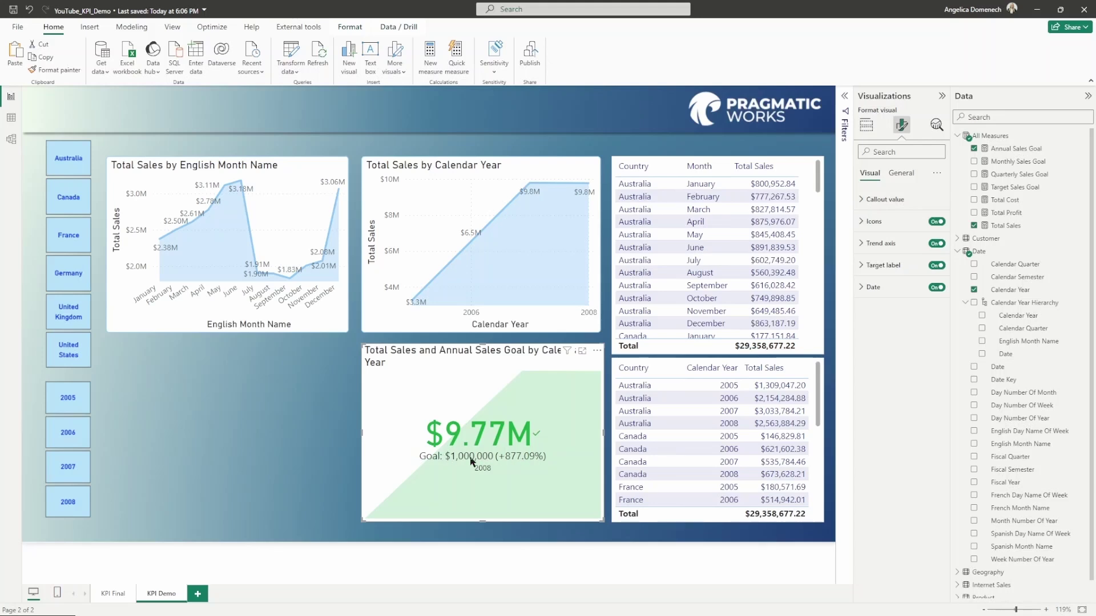
left_click(80, 176)
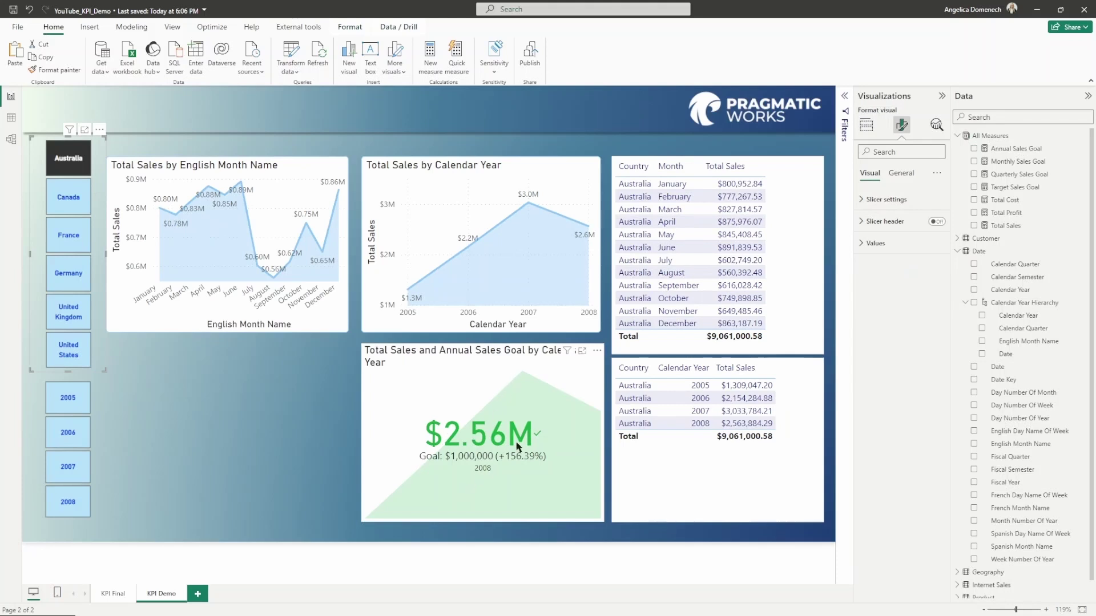
Check that the Australia KPI's $2.56M matches the chart's 2008 value of $2,563,884.29.
mouse_move(590, 226)
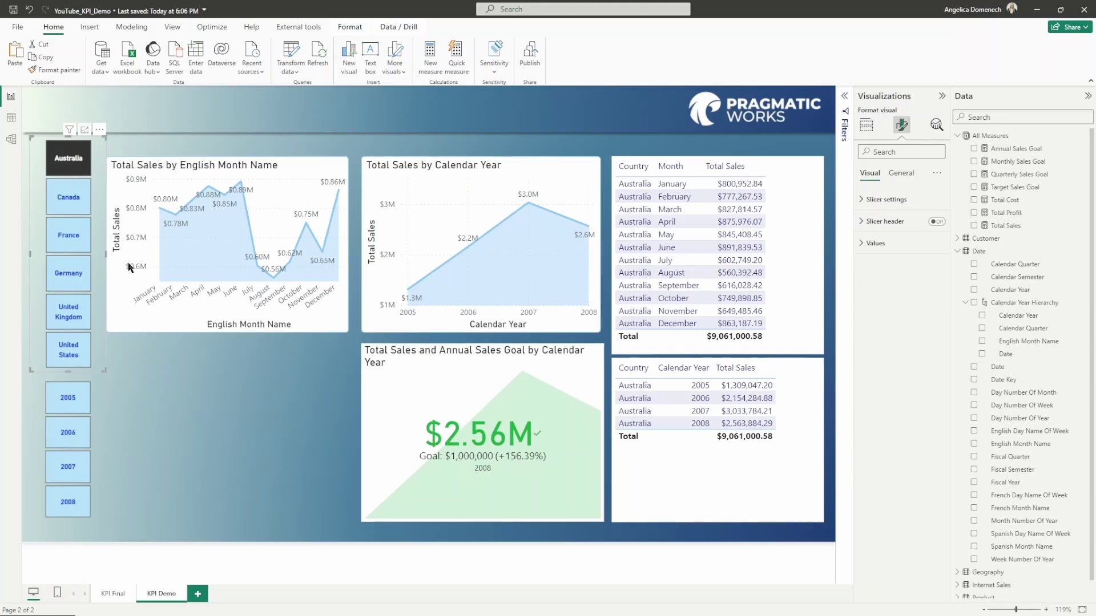
Filter through Canada, France, Germany and United Kingdom, ending on United States at $3.32M (+232.4%).
left_click(69, 207)
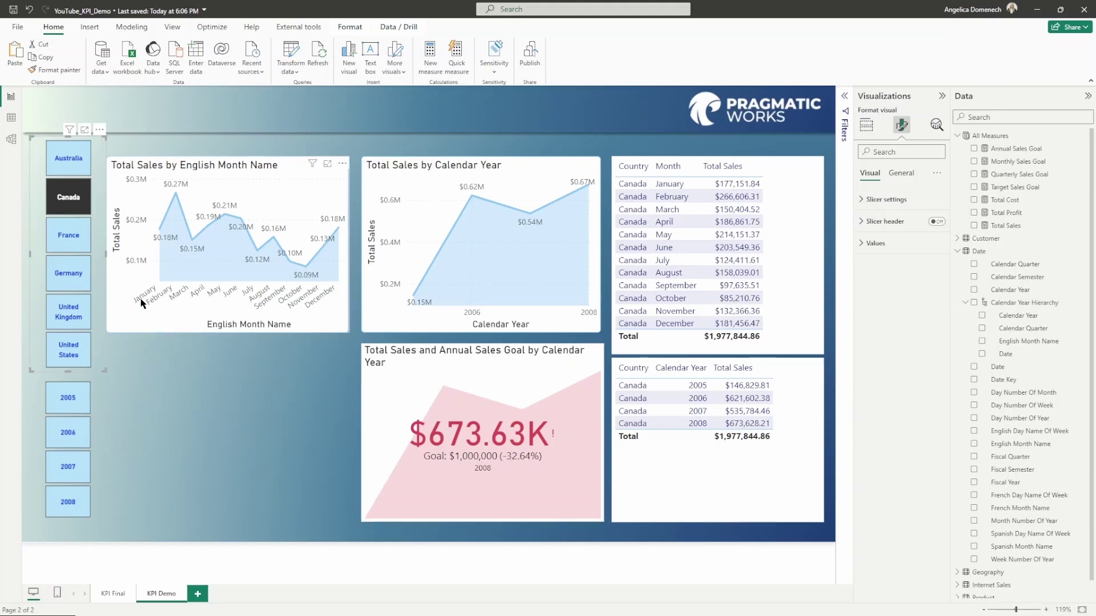
left_click(82, 242)
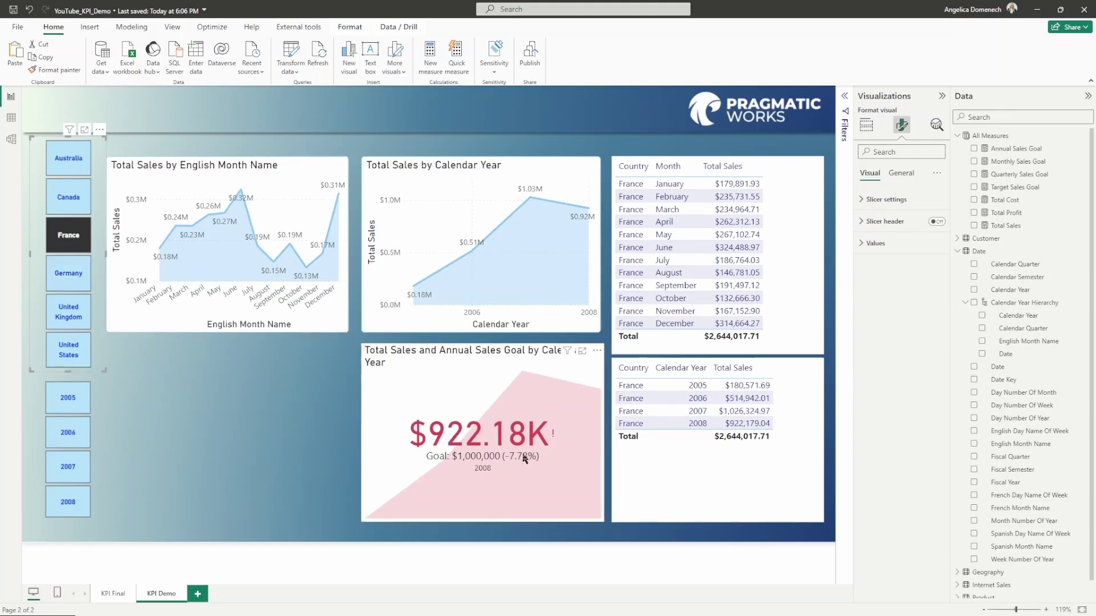
left_click(68, 279)
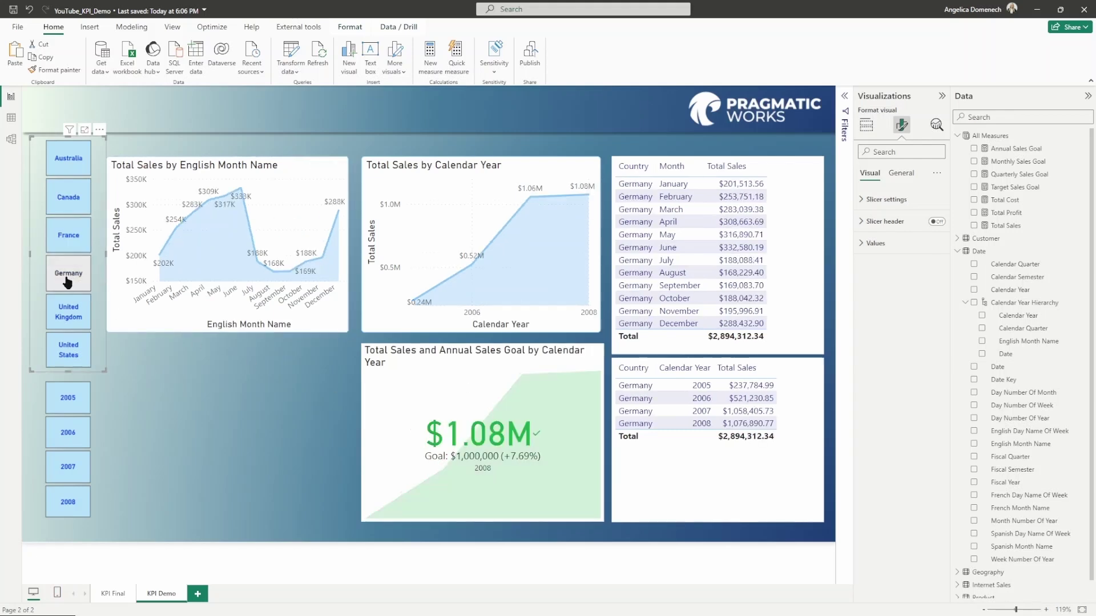
left_click(69, 317)
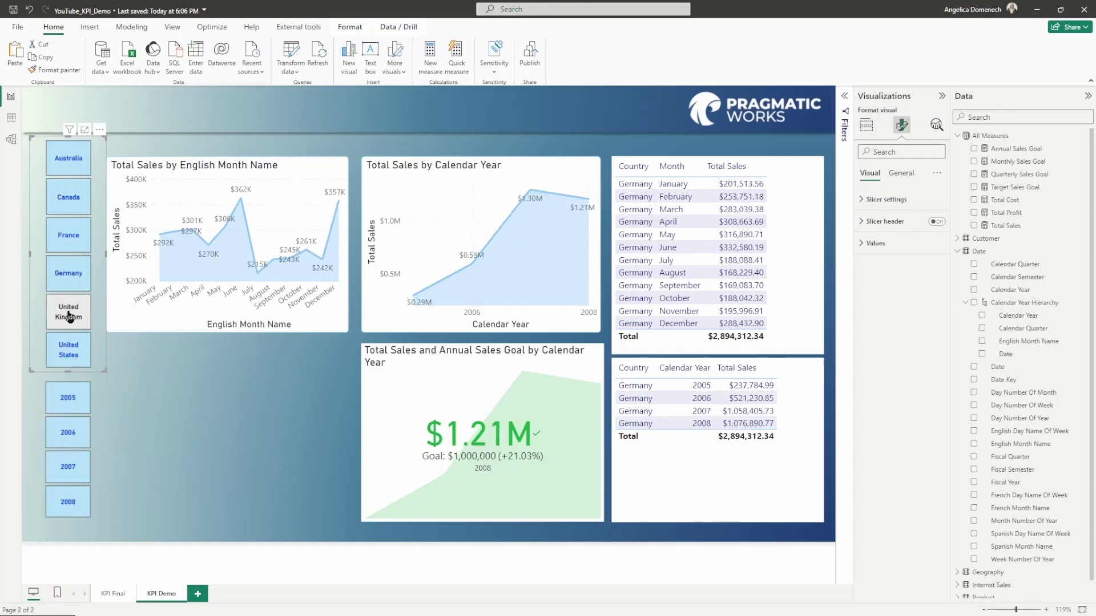
left_click(69, 349)
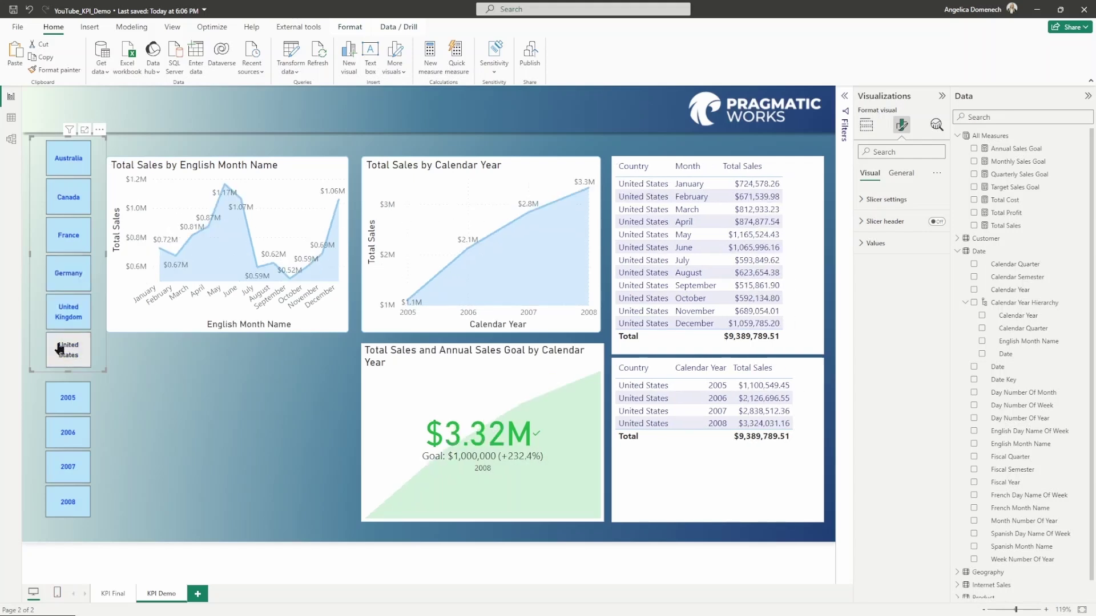
left_click(74, 407)
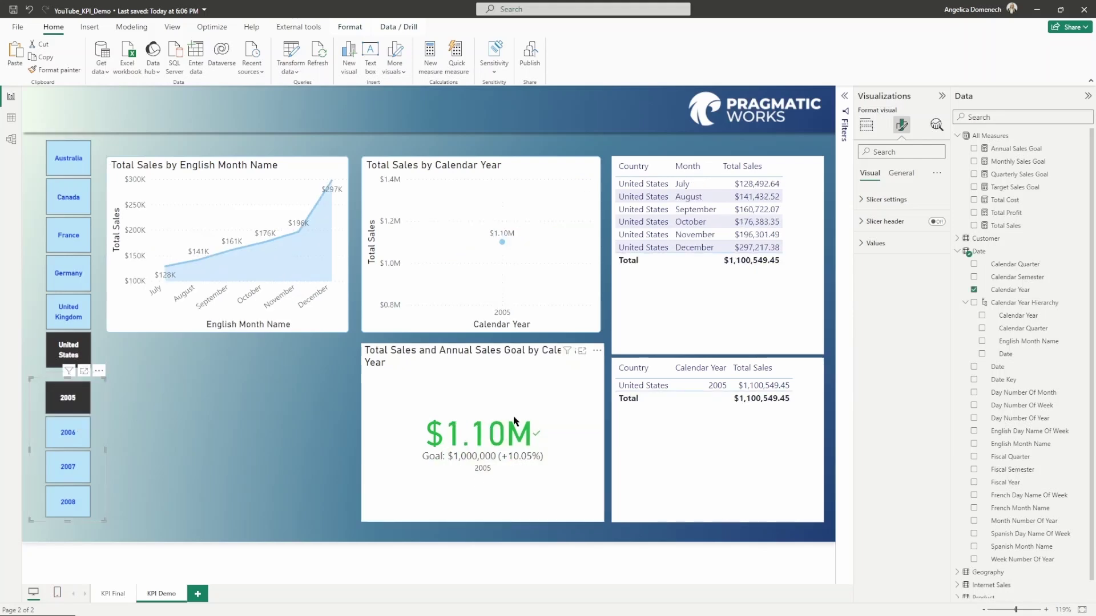
left_click(69, 403)
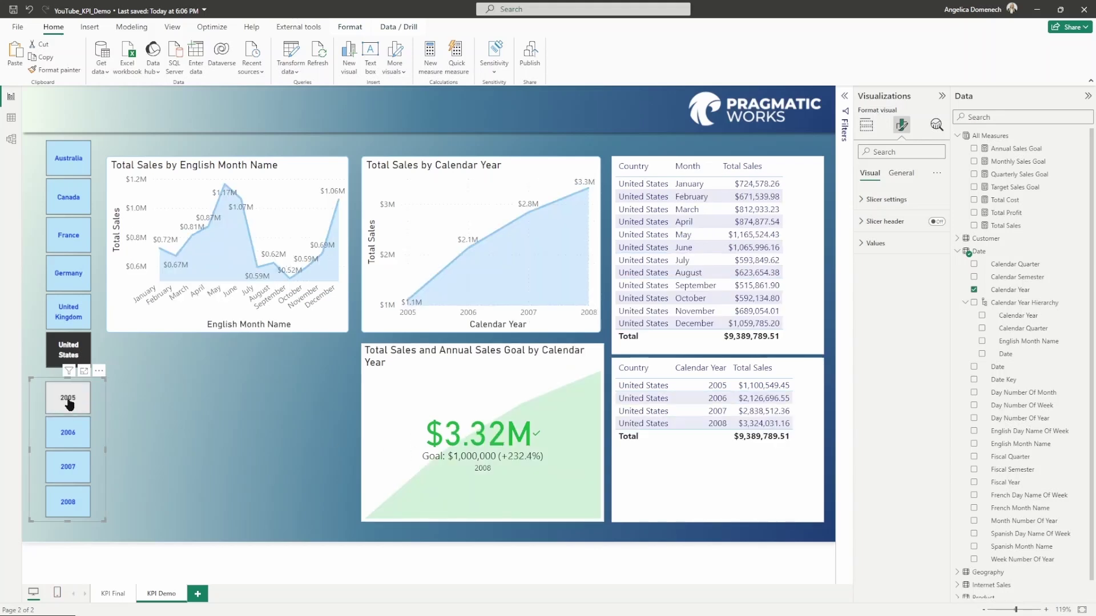
left_click(251, 385)
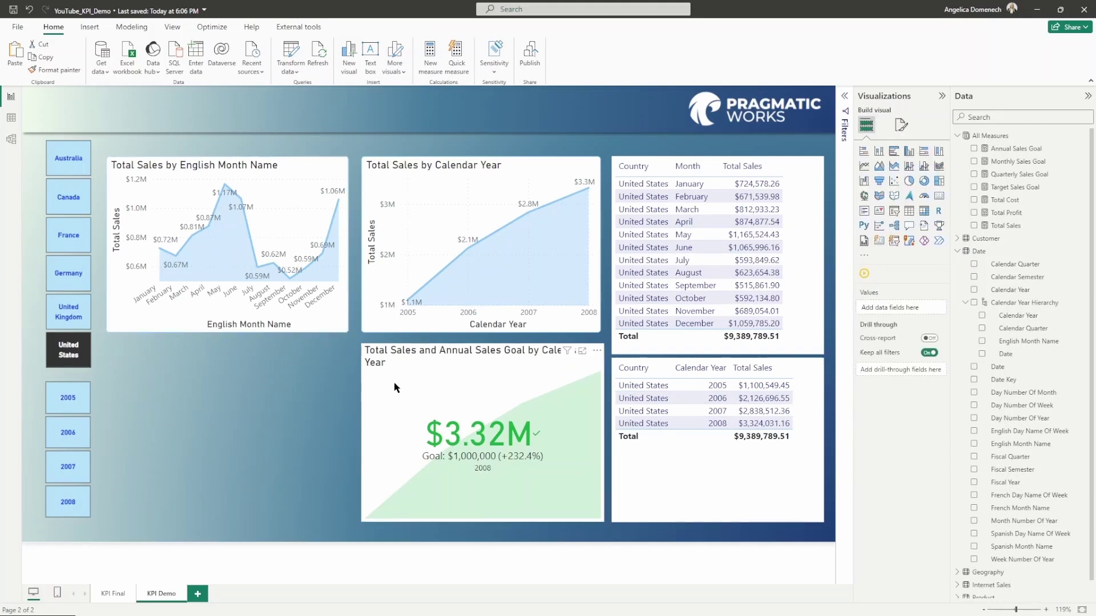
Add a taller KPI: Total Sales value, Monthly Sales Goal target, English Month Name trend axis ($1.06M vs $83,333).
left_click(879, 216)
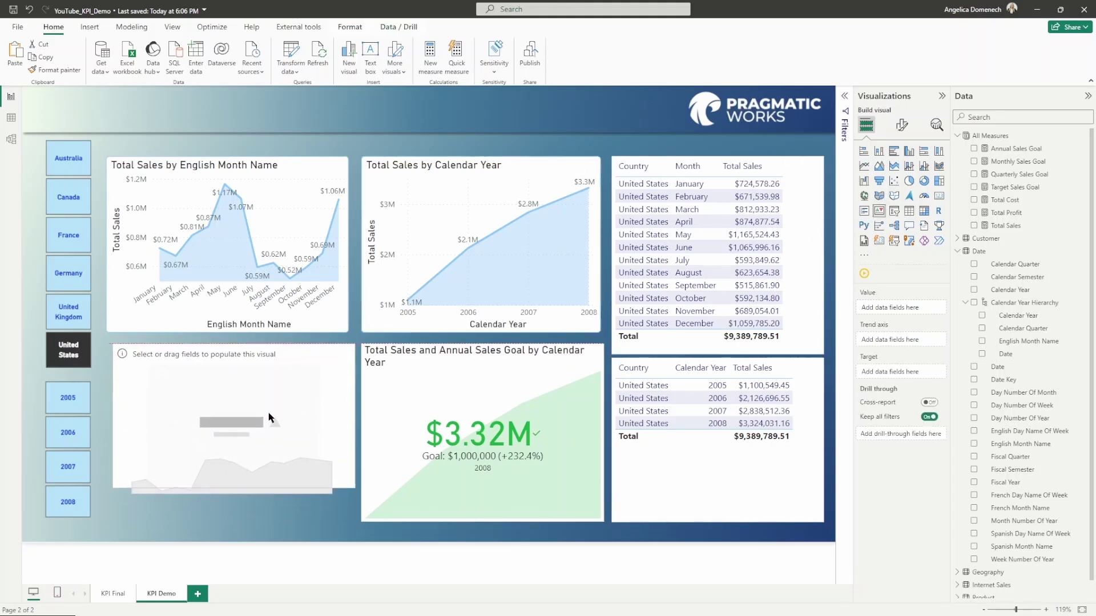
left_click_drag(239, 492, 238, 520)
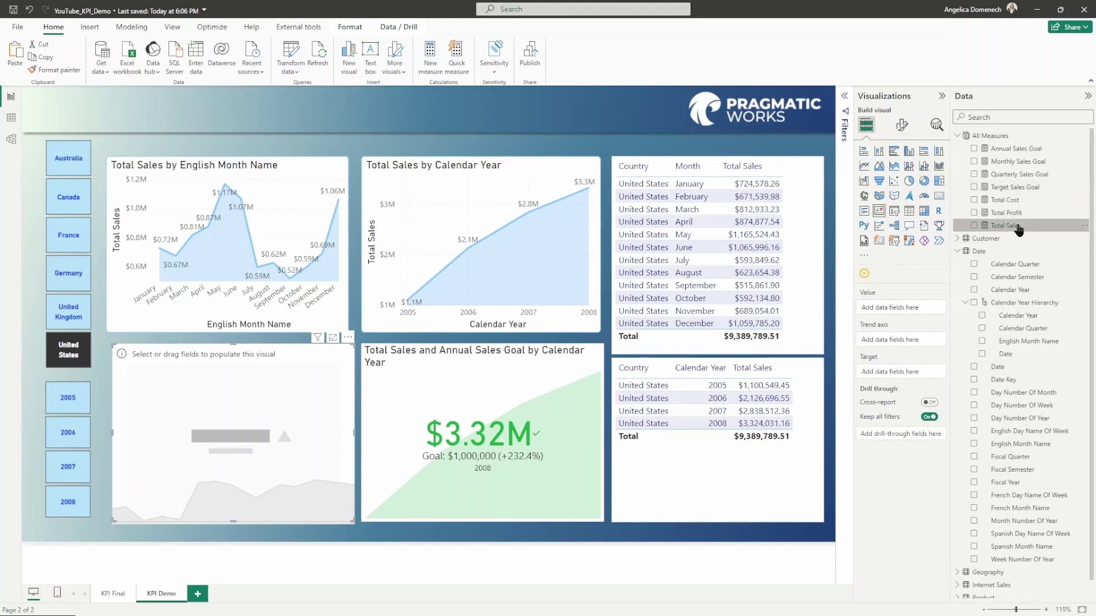
left_click_drag(1022, 227, 920, 310)
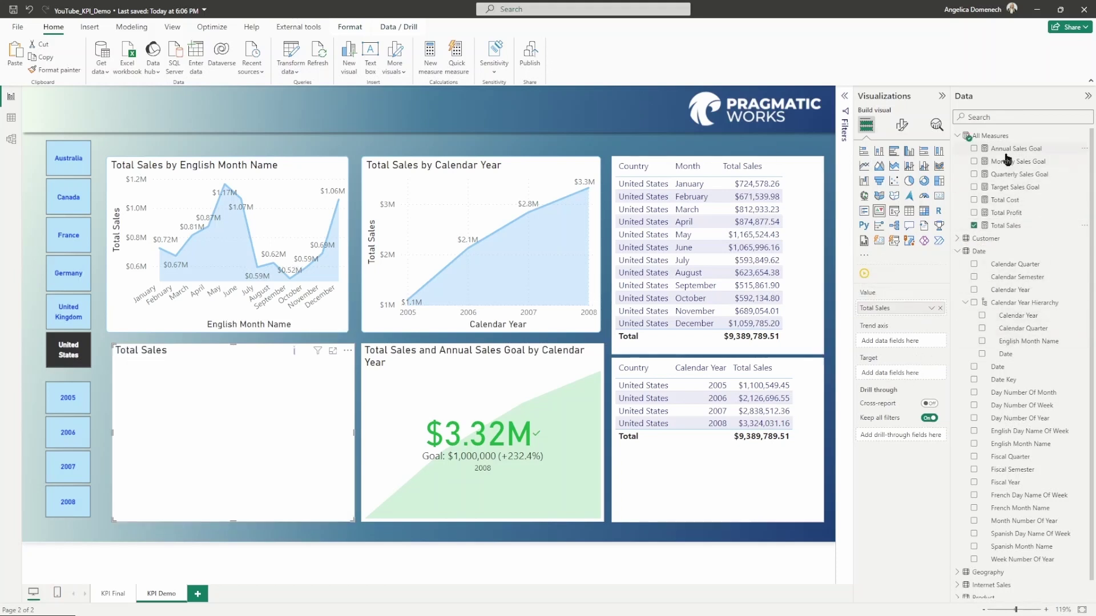
left_click_drag(1005, 162, 898, 372)
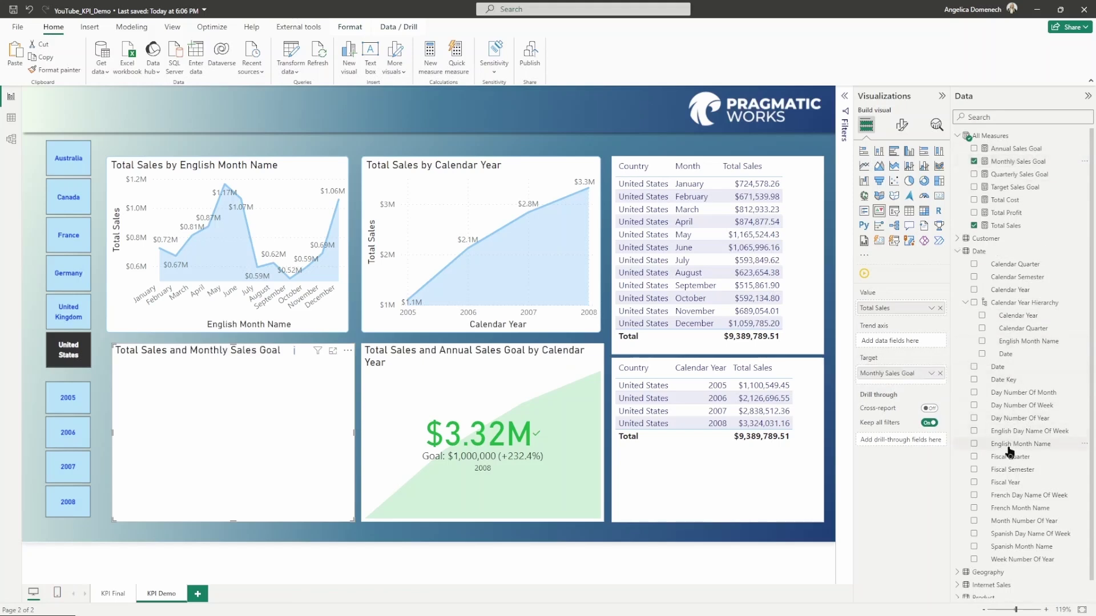
left_click_drag(1009, 451, 891, 341)
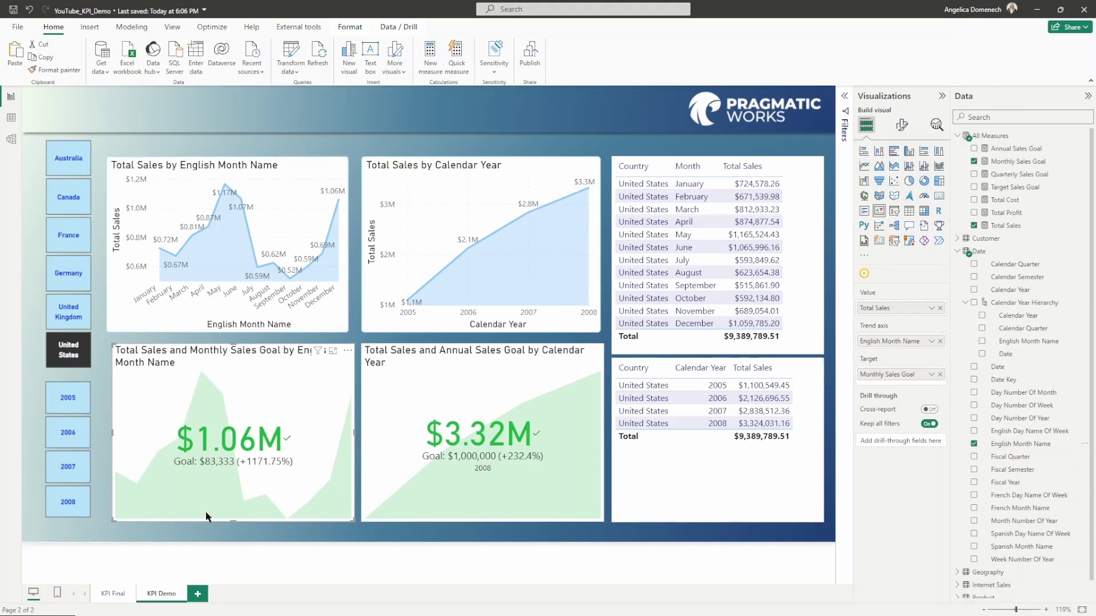
mouse_move(255, 256)
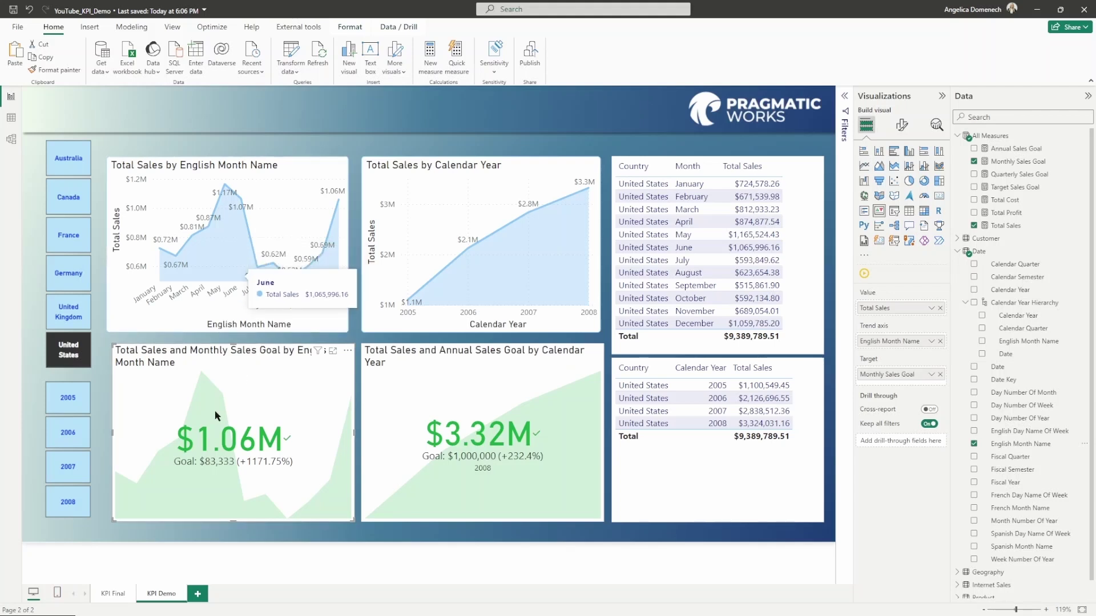
left_click(73, 364)
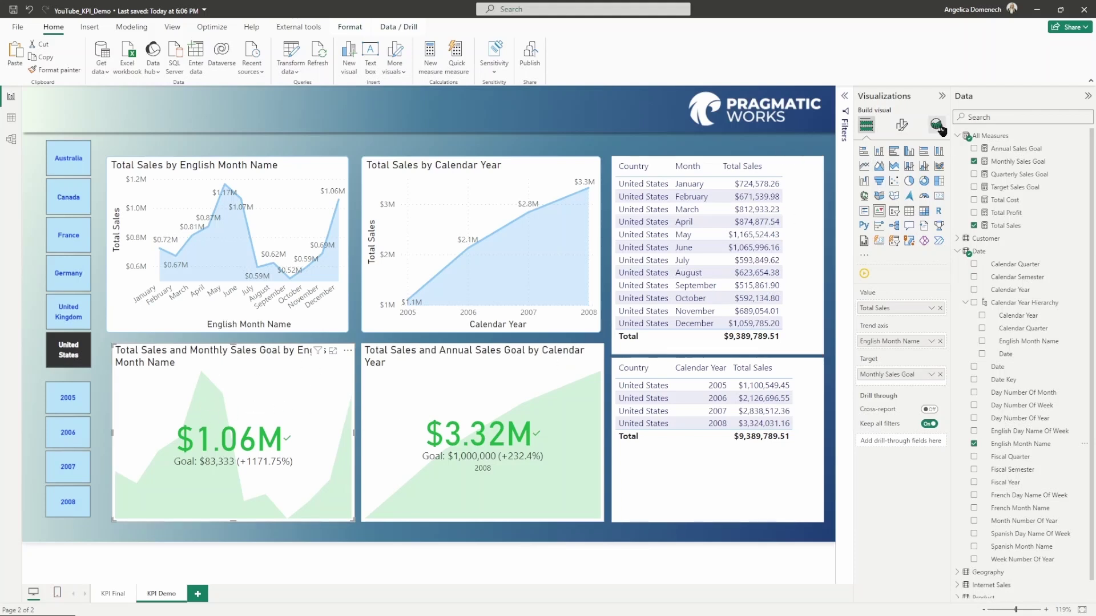
Show the month name on the monthly KPI, then test it by cross-filtering November and clearing.
left_click(901, 126)
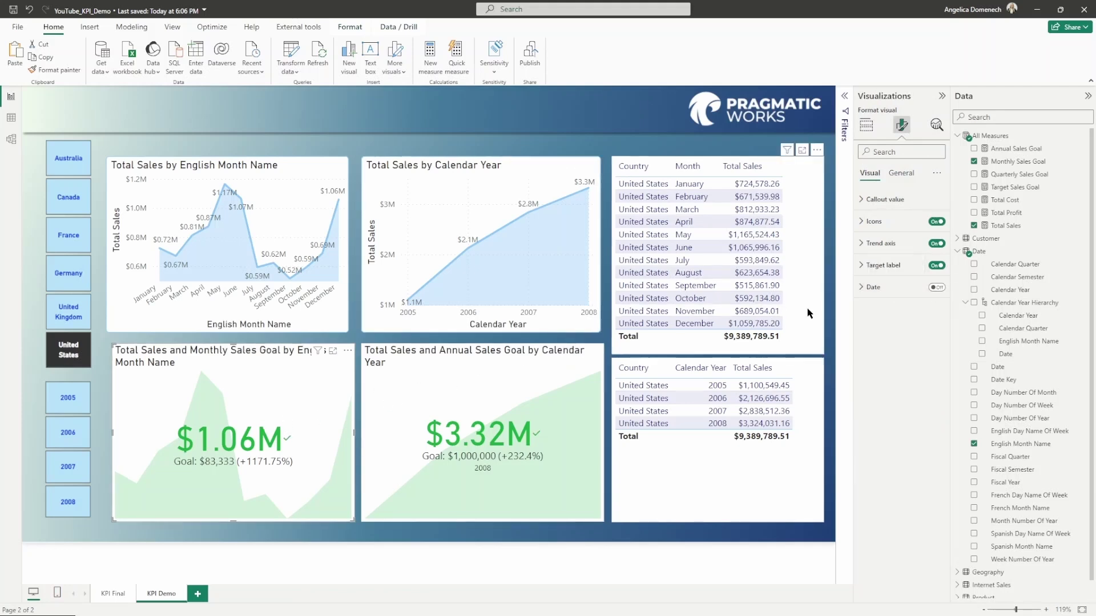
left_click(931, 288)
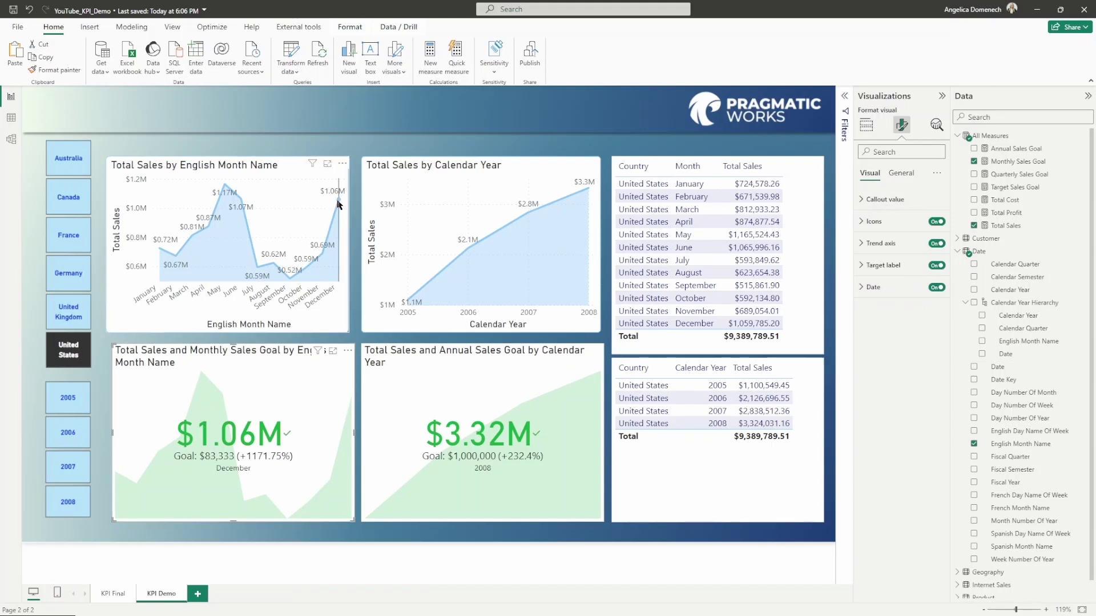
mouse_move(339, 211)
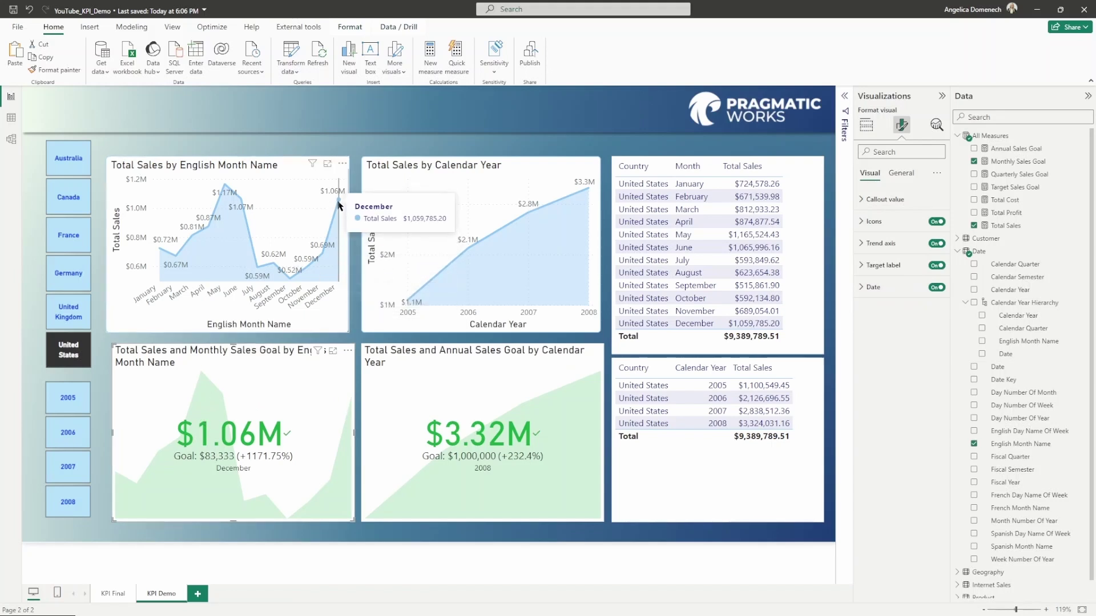
mouse_move(319, 248)
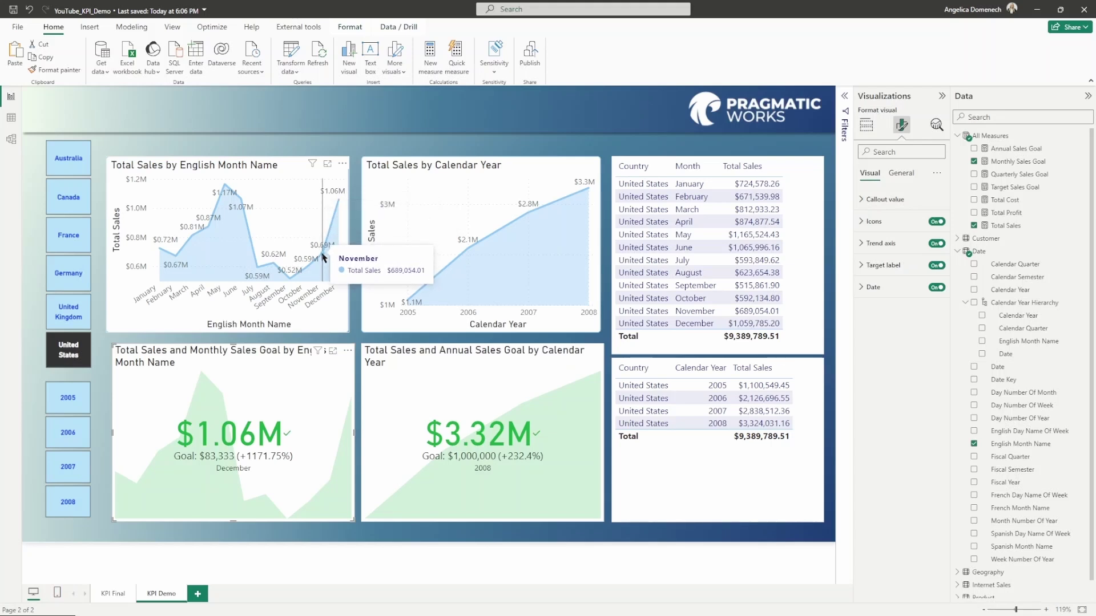
left_click(322, 257)
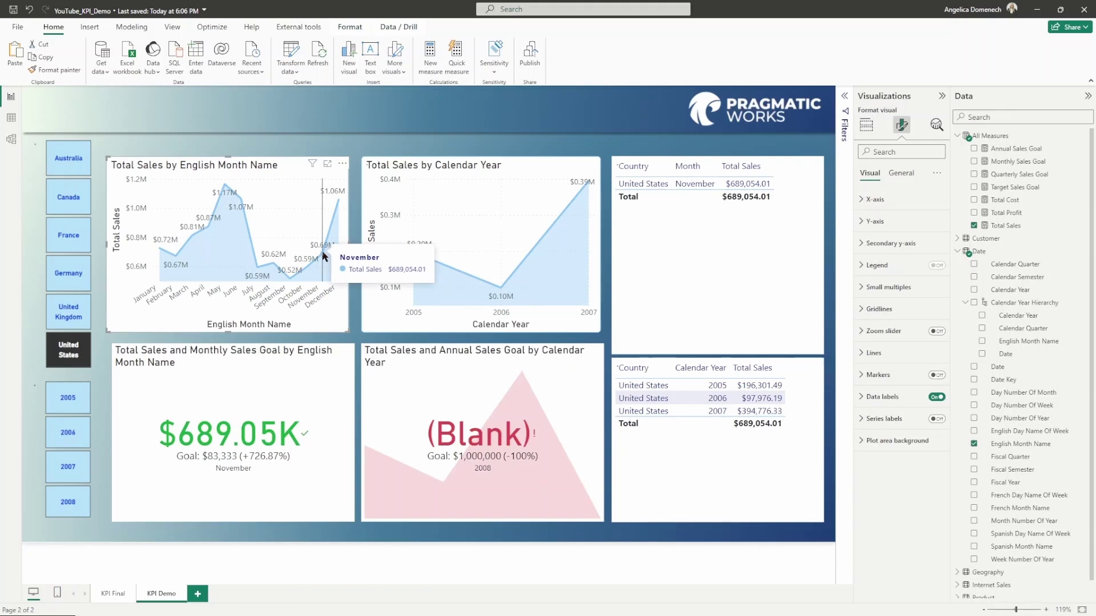
left_click(323, 257)
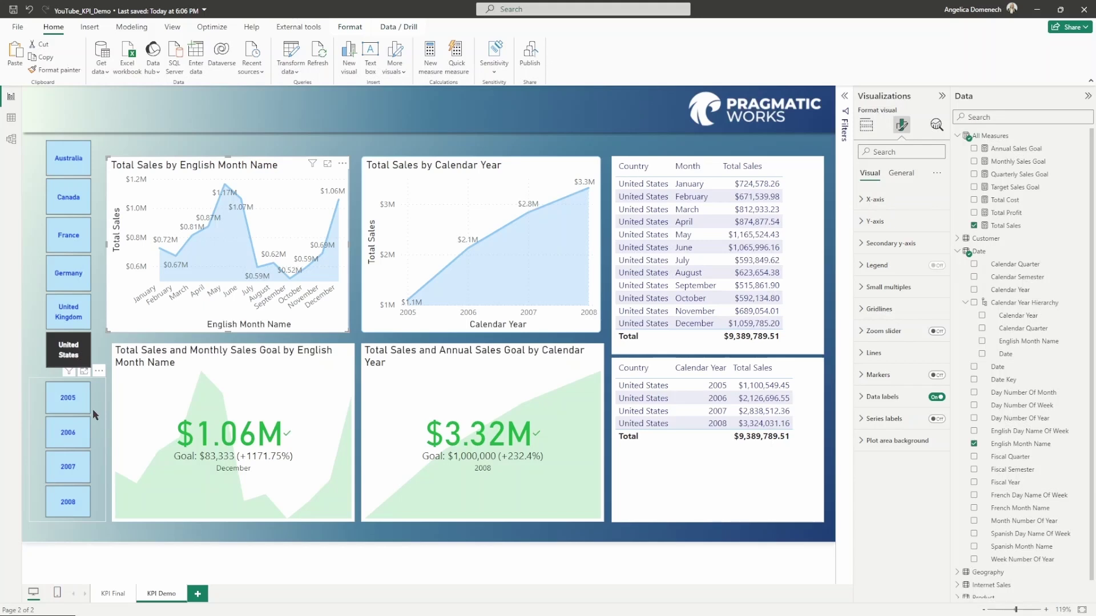
Filter the report to 2005: monthly KPI $297.22K, annual KPI $1.10M (+10.05%).
mouse_move(328, 272)
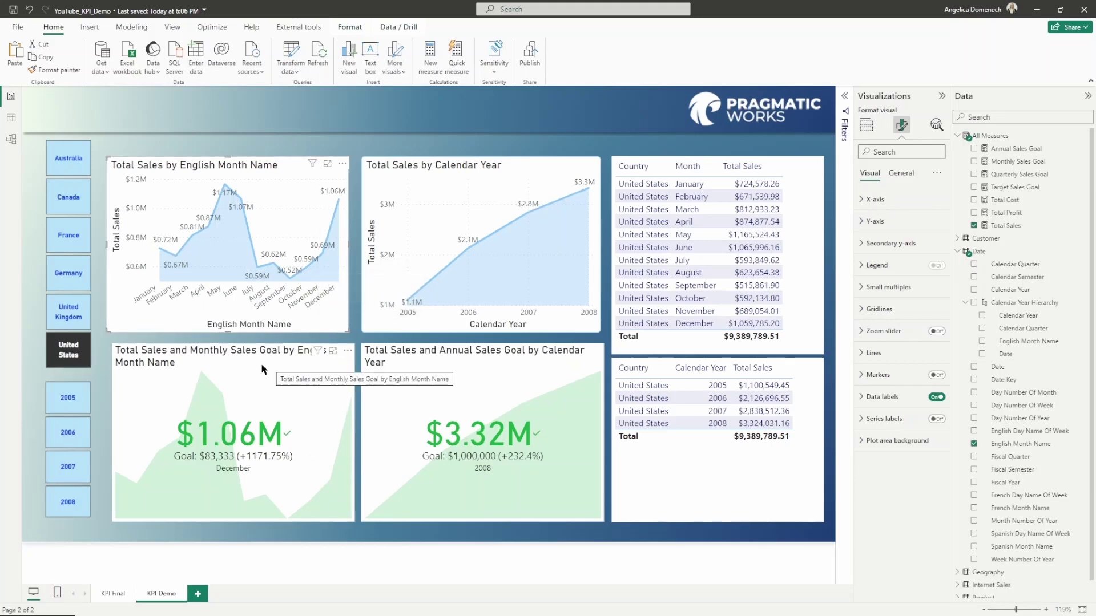
mouse_move(339, 203)
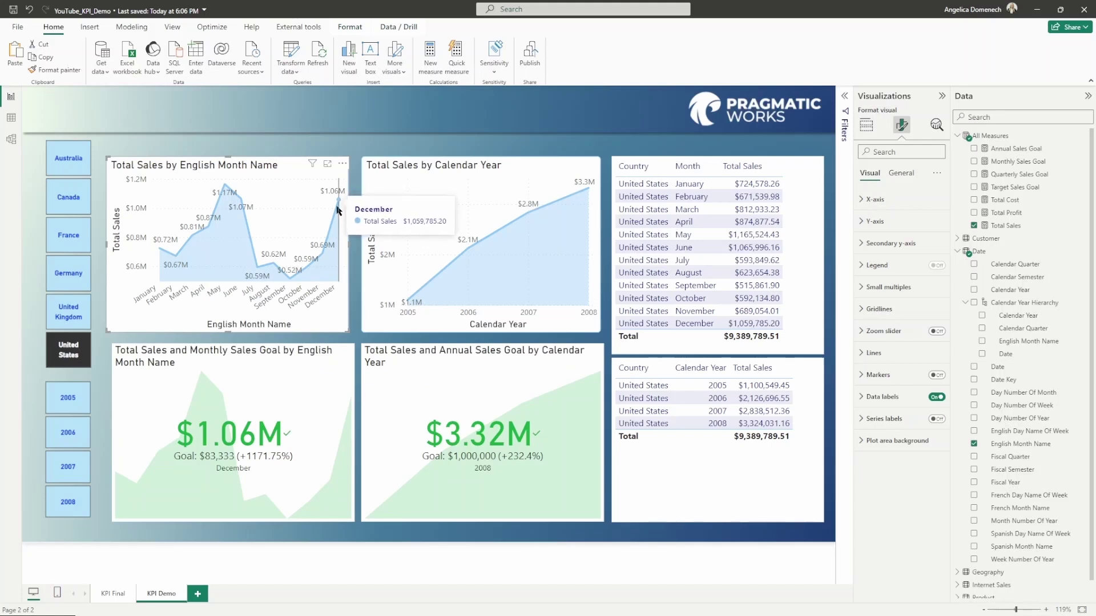
left_click(81, 409)
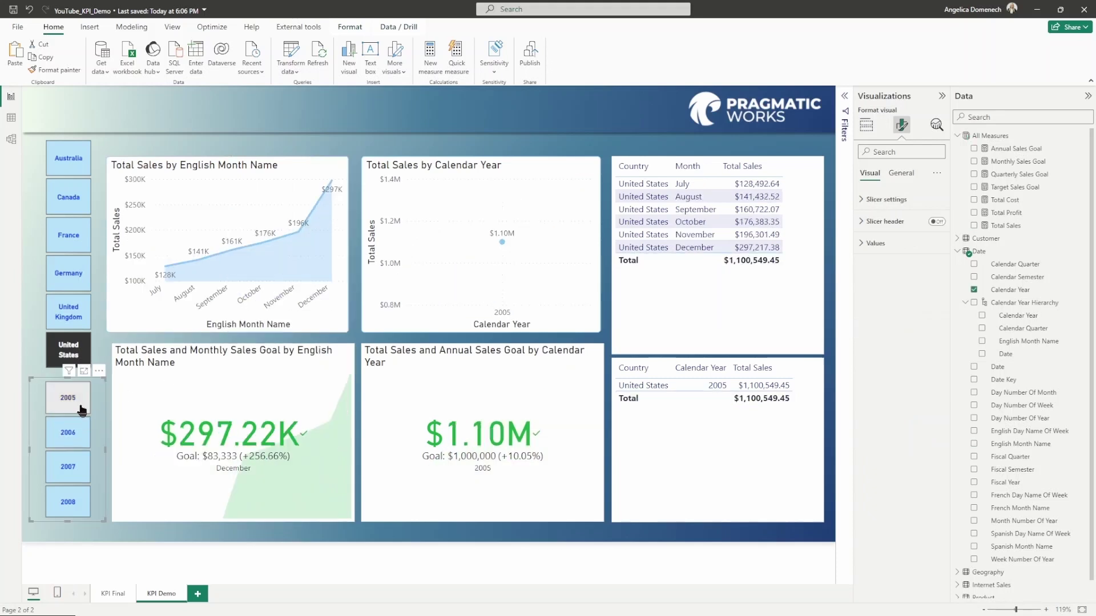
left_click(82, 410)
left_click(76, 495)
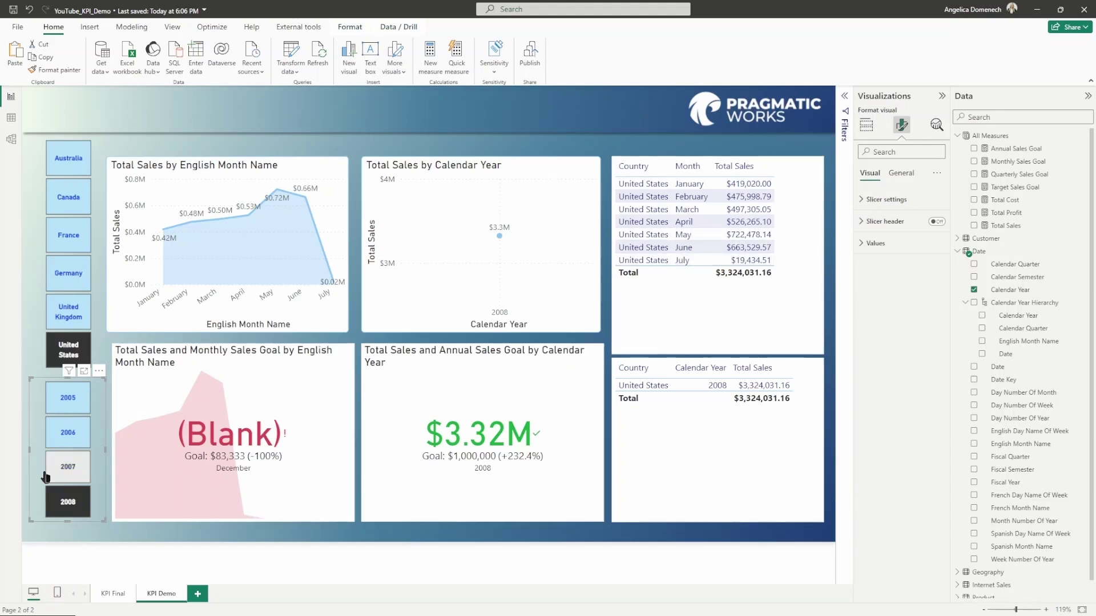
left_click(59, 501)
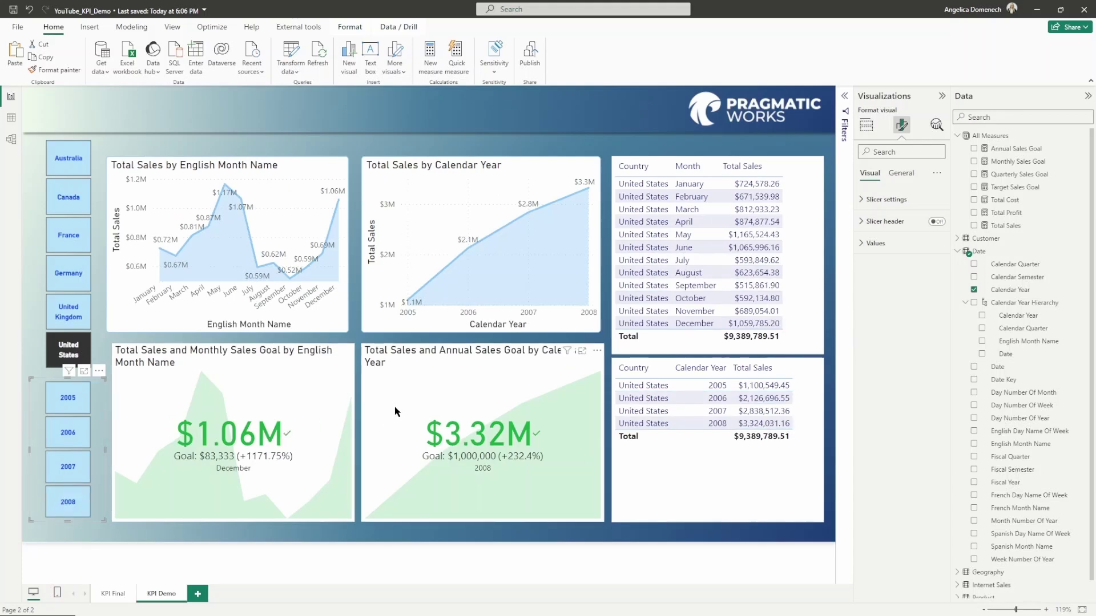
left_click(329, 404)
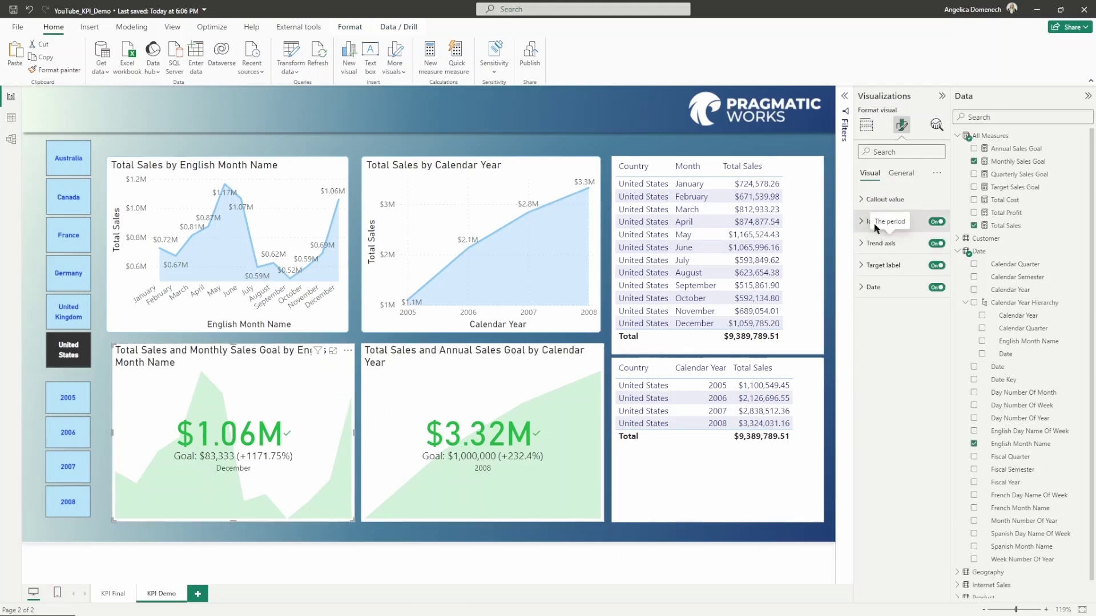
left_click(884, 201)
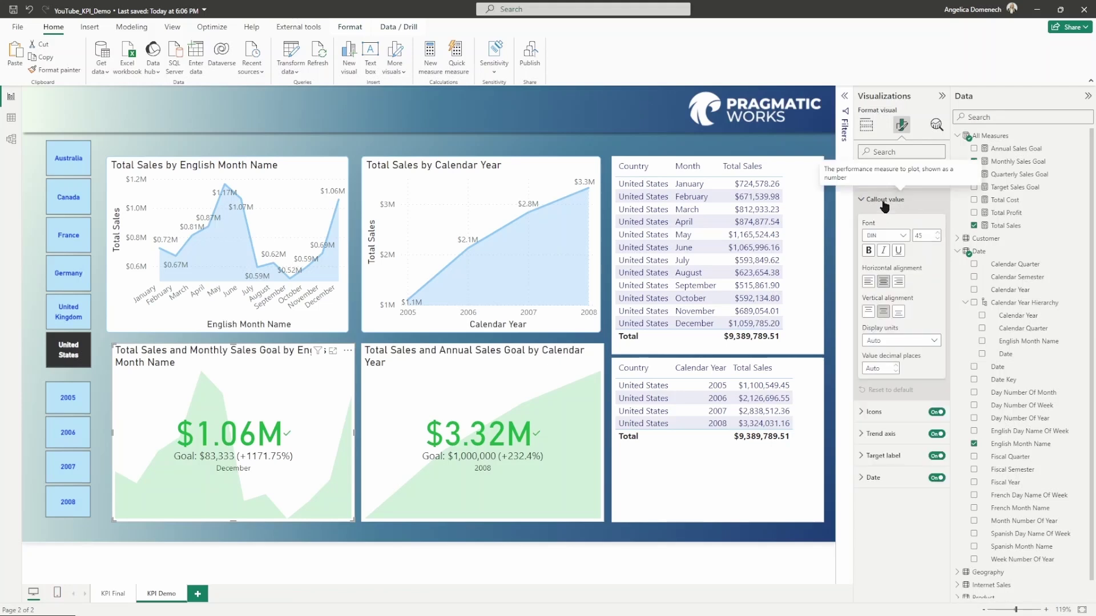
left_click(937, 238)
left_click(937, 239)
left_click(937, 239)
left_click(937, 239)
left_click(884, 199)
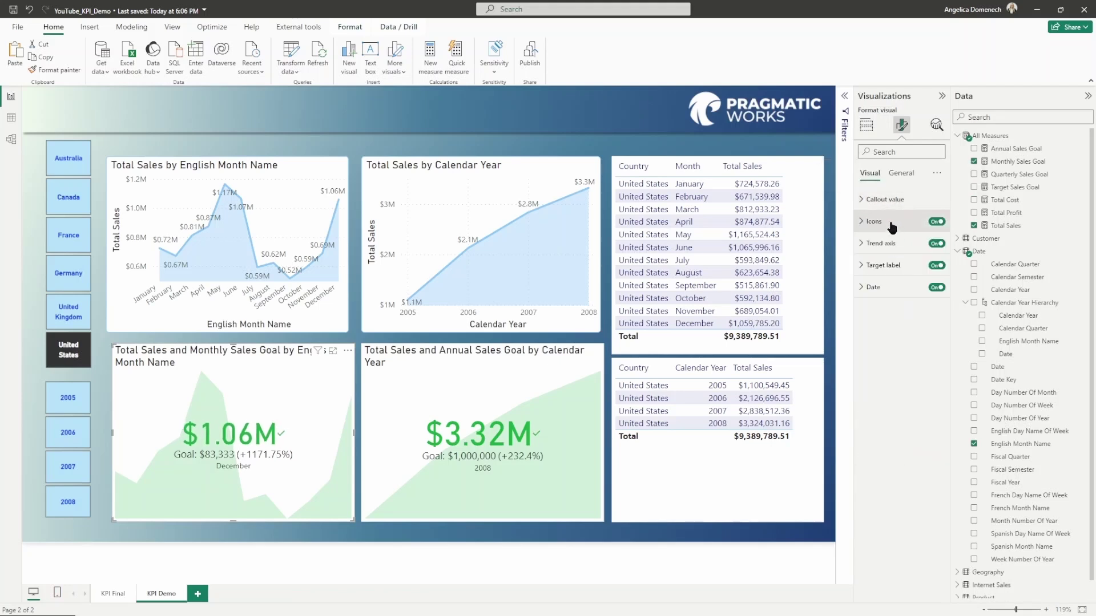
left_click(890, 223)
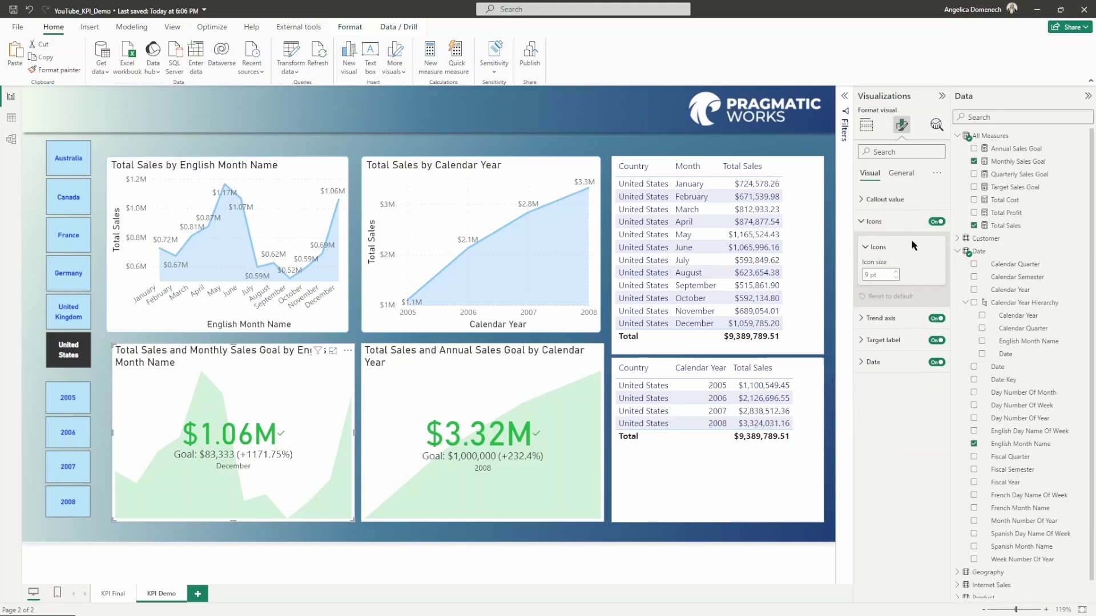
left_click(895, 273)
left_click(896, 272)
left_click(895, 272)
left_click(896, 273)
left_click(896, 272)
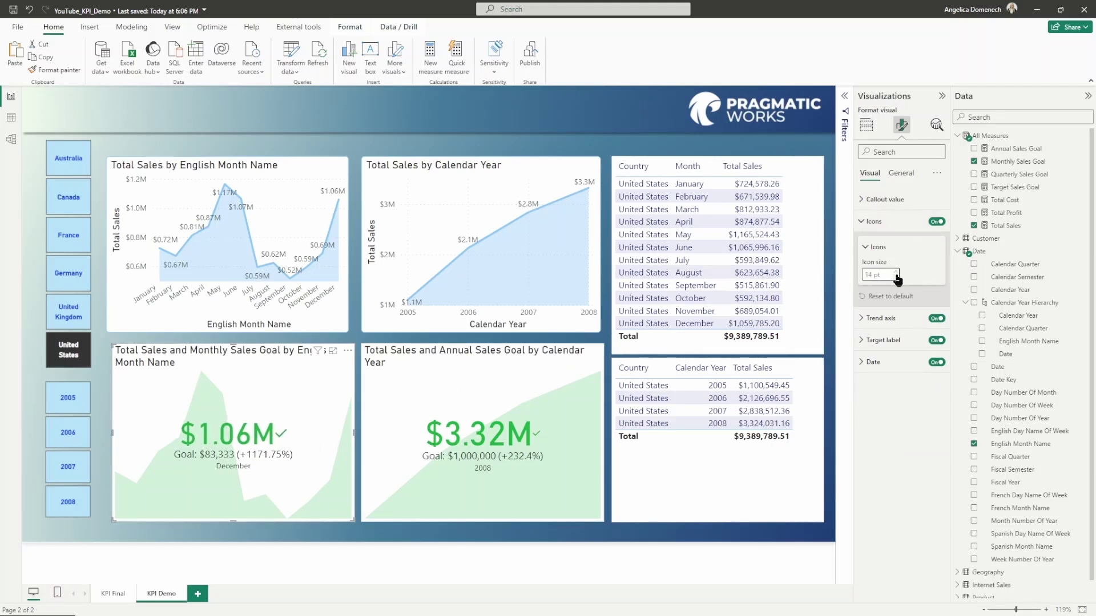
left_click(896, 272)
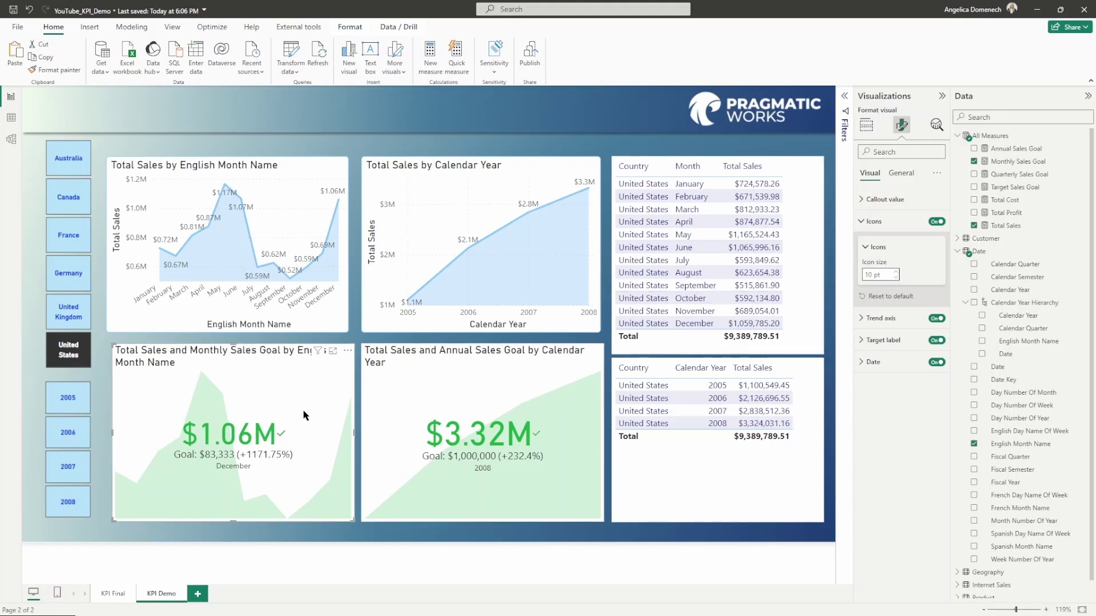
left_click(63, 278)
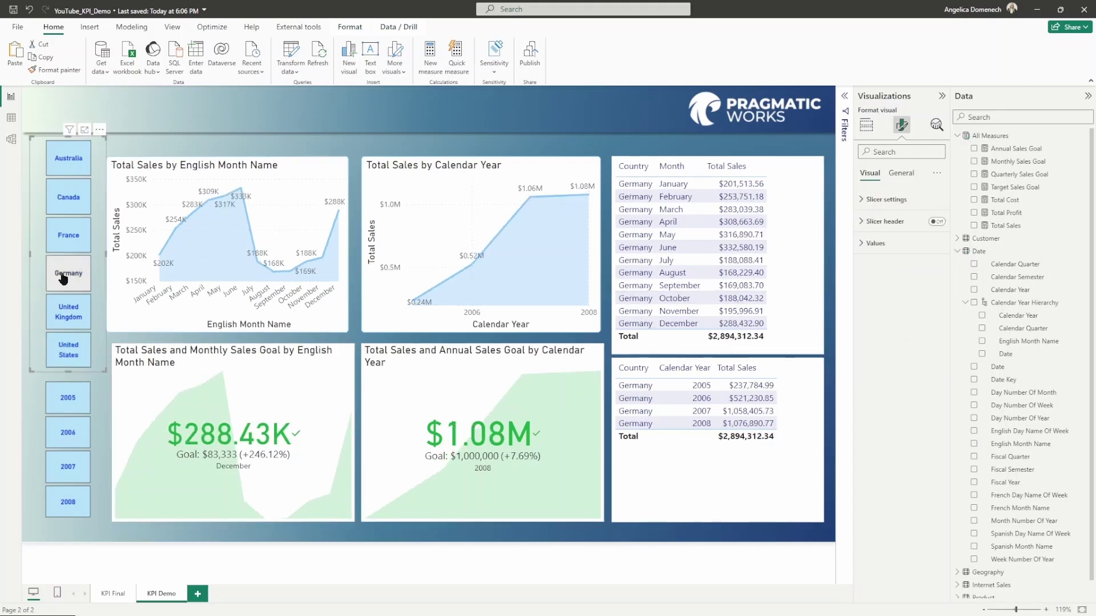
left_click(69, 311)
left_click(71, 350)
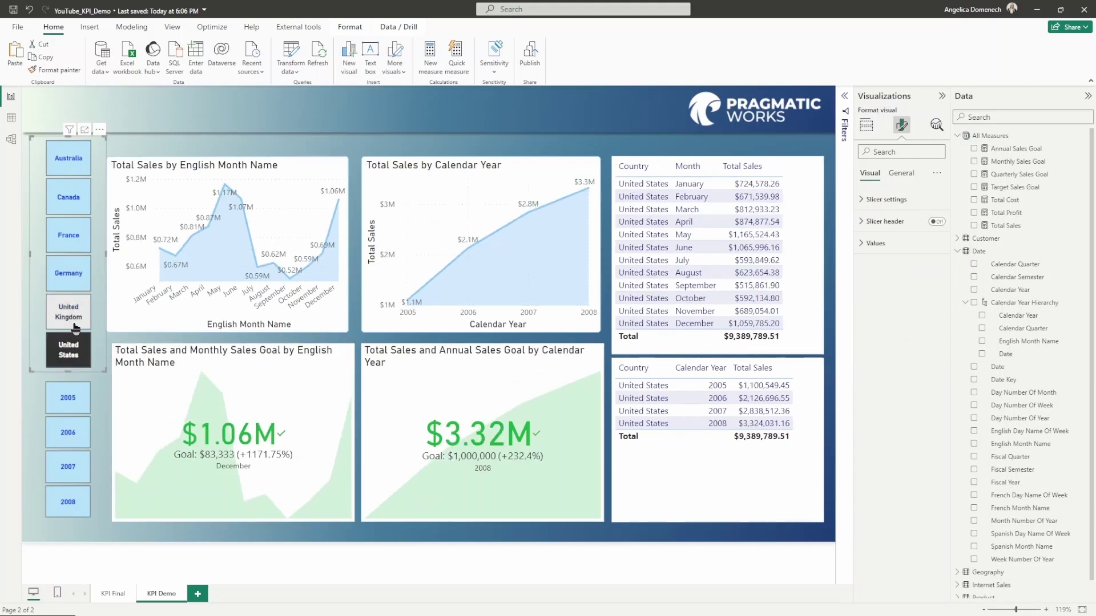
left_click(302, 415)
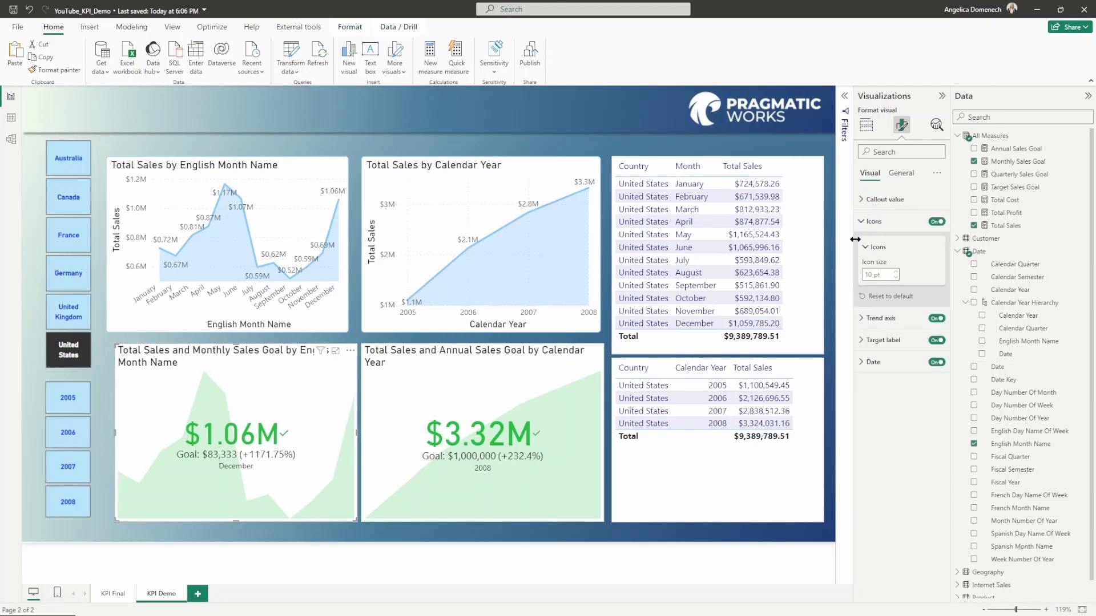
left_click(882, 222)
left_click(885, 244)
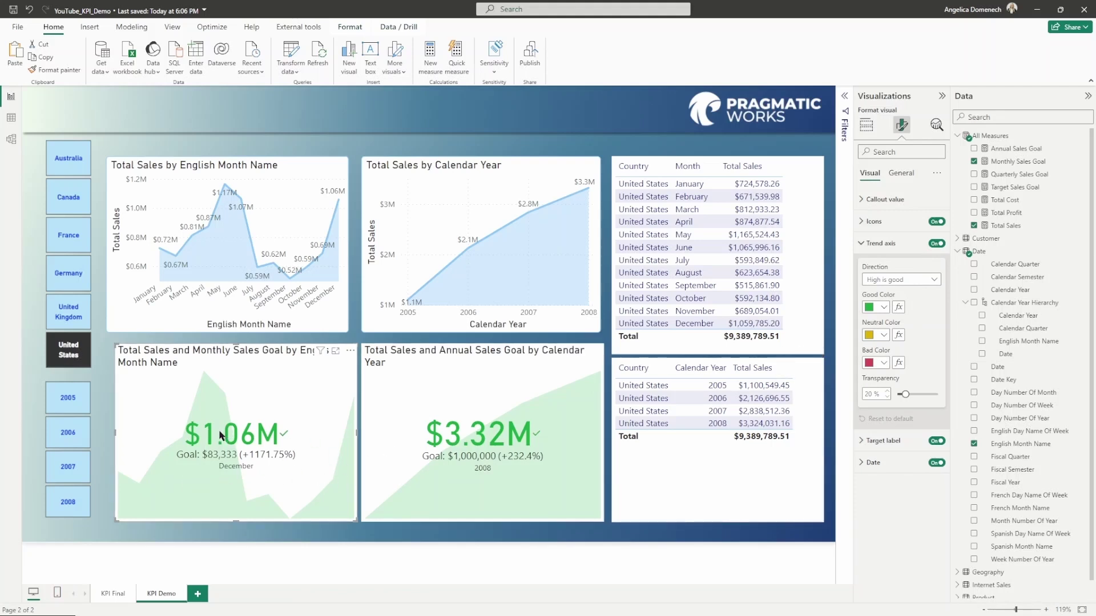
Filter through United Kingdom, Germany and France, where the annual KPI falls 7.78% below goal.
left_click(389, 391)
left_click(78, 318)
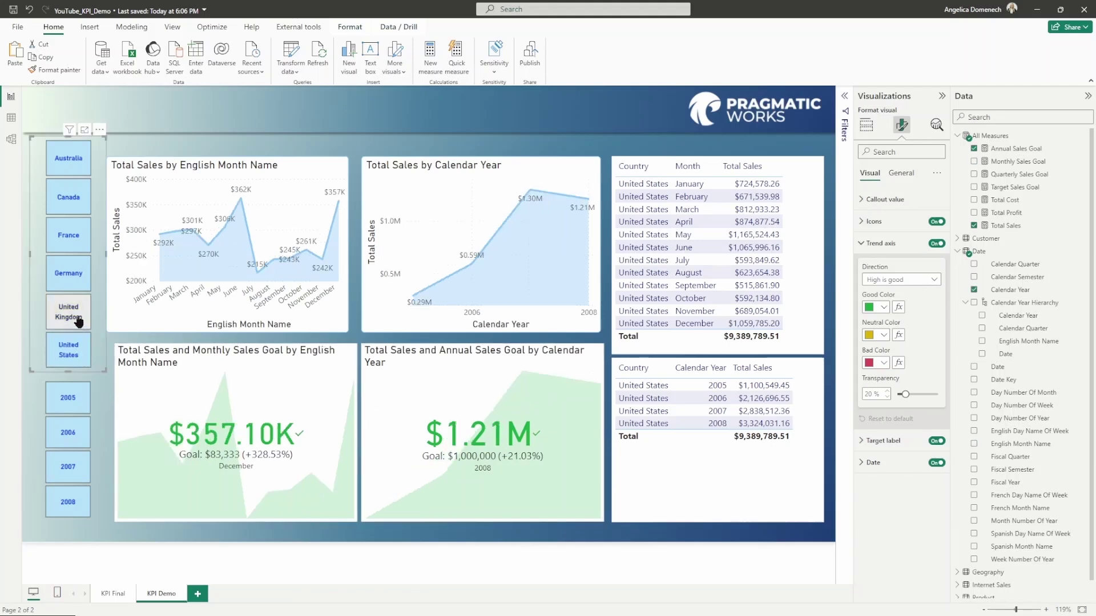
left_click(72, 268)
left_click(69, 237)
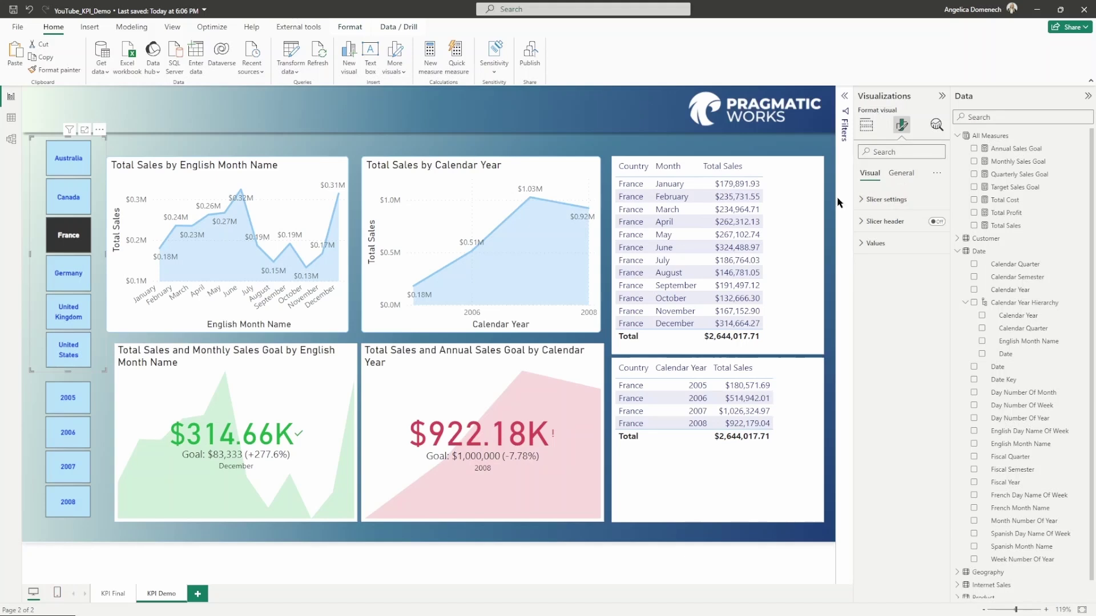
left_click(502, 388)
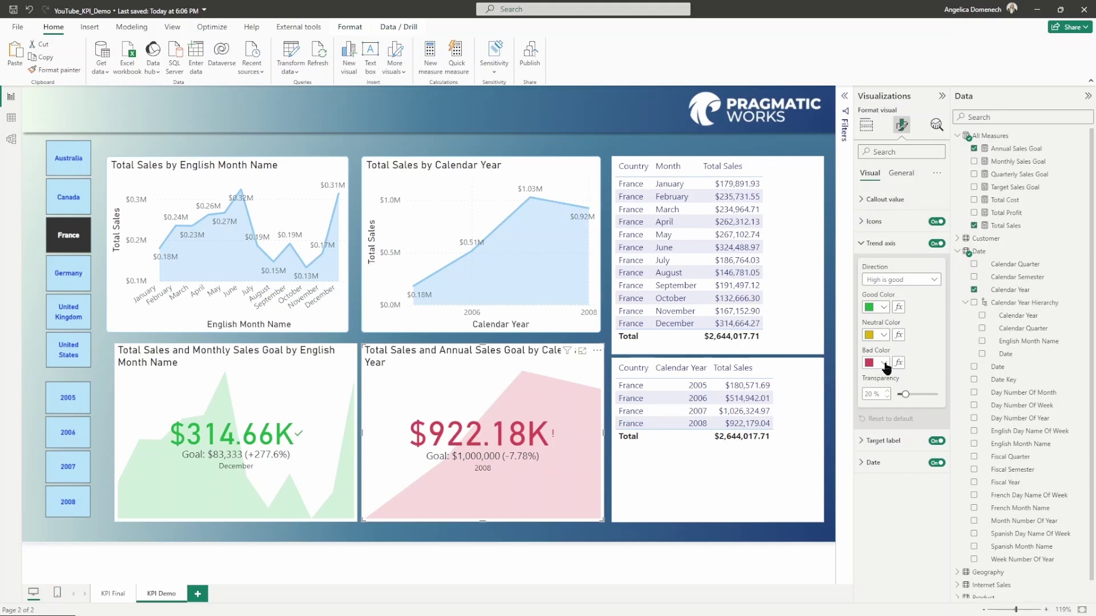
Switch the annual KPI's trend direction to Low is good and filter the report to United States.
left_click(924, 279)
left_click(908, 305)
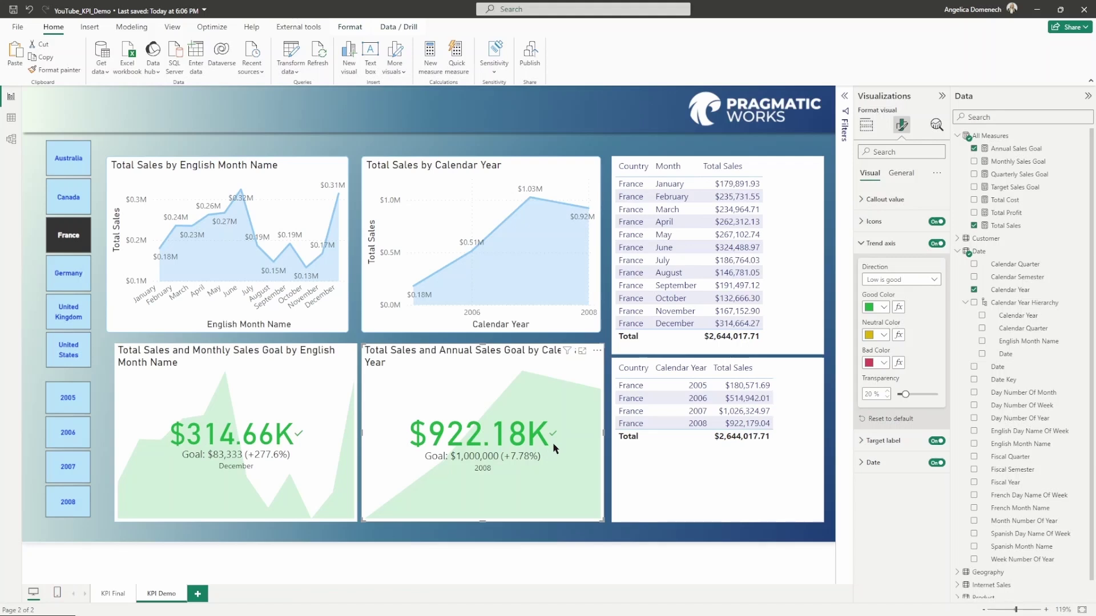
left_click(75, 358)
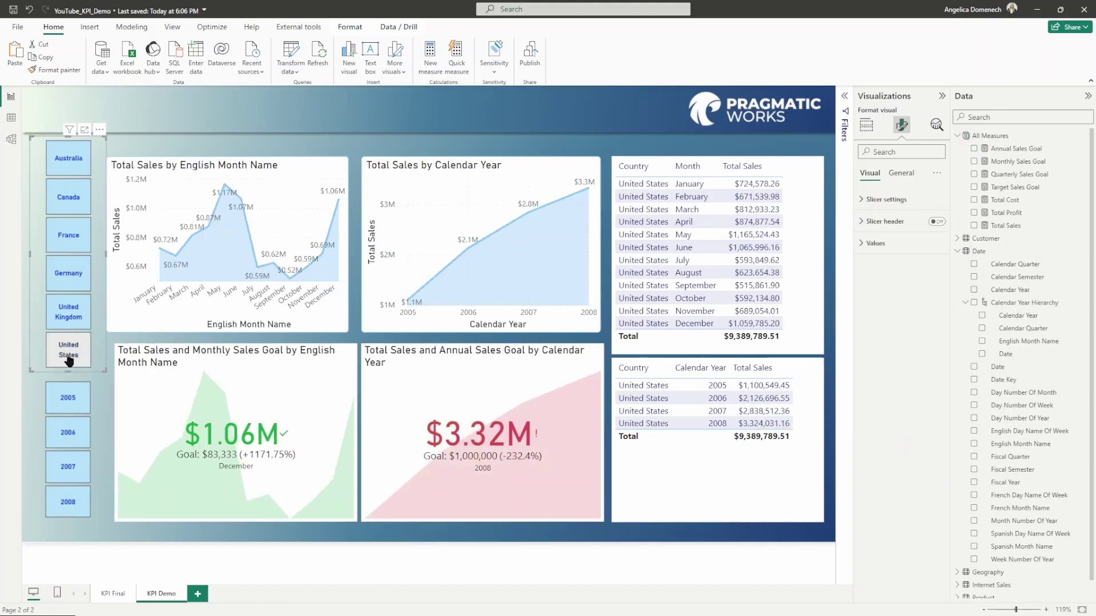
Set the annual KPI's trend direction back to High is good and collapse Trend axis.
left_click(462, 460)
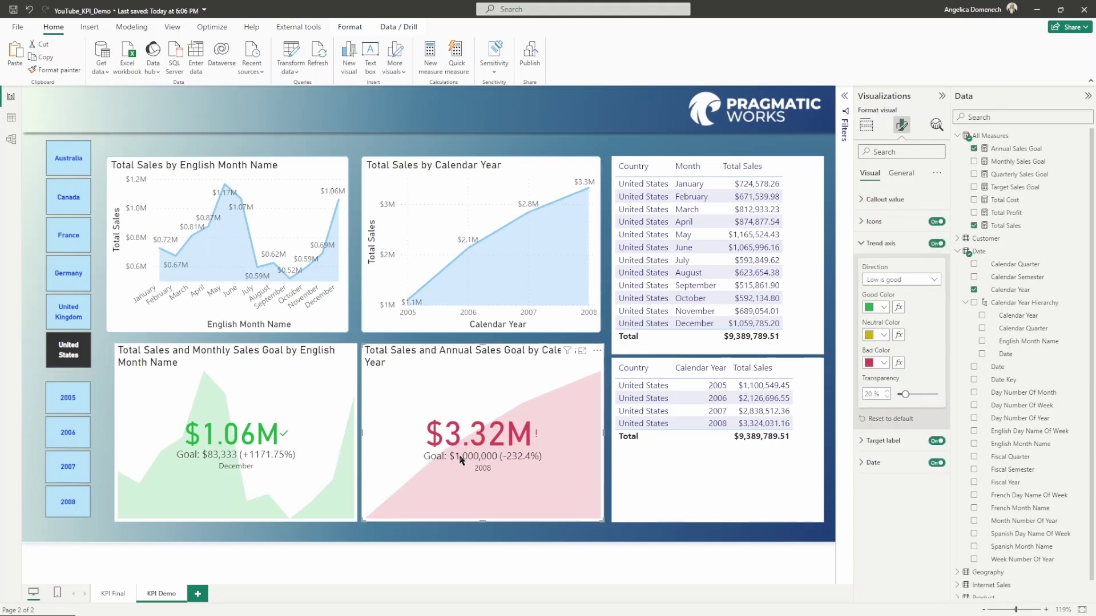
left_click(904, 285)
left_click(899, 293)
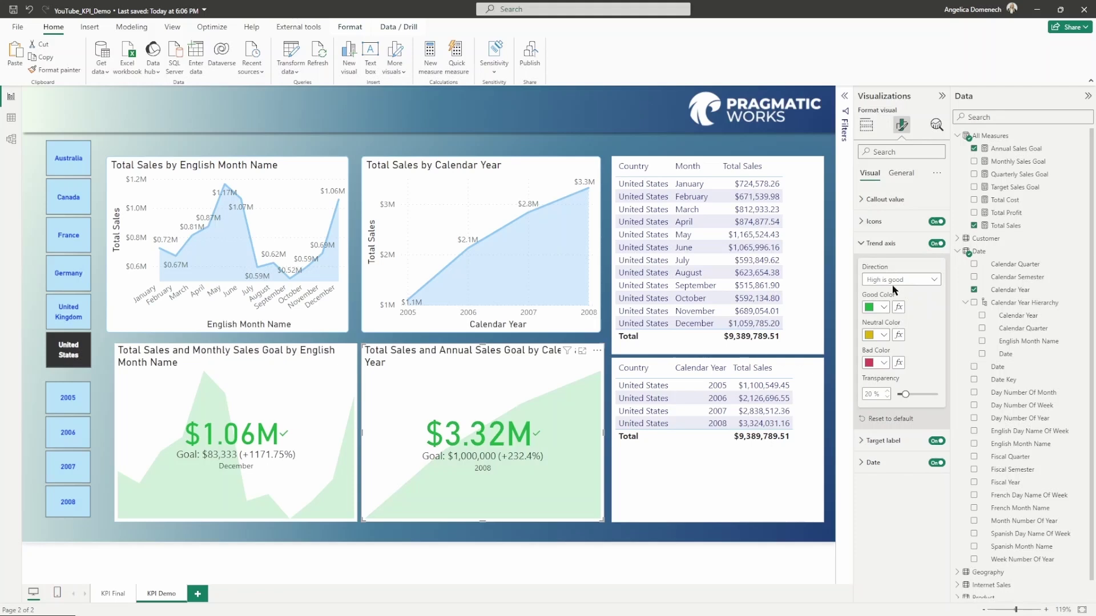
left_click(904, 285)
left_click(907, 306)
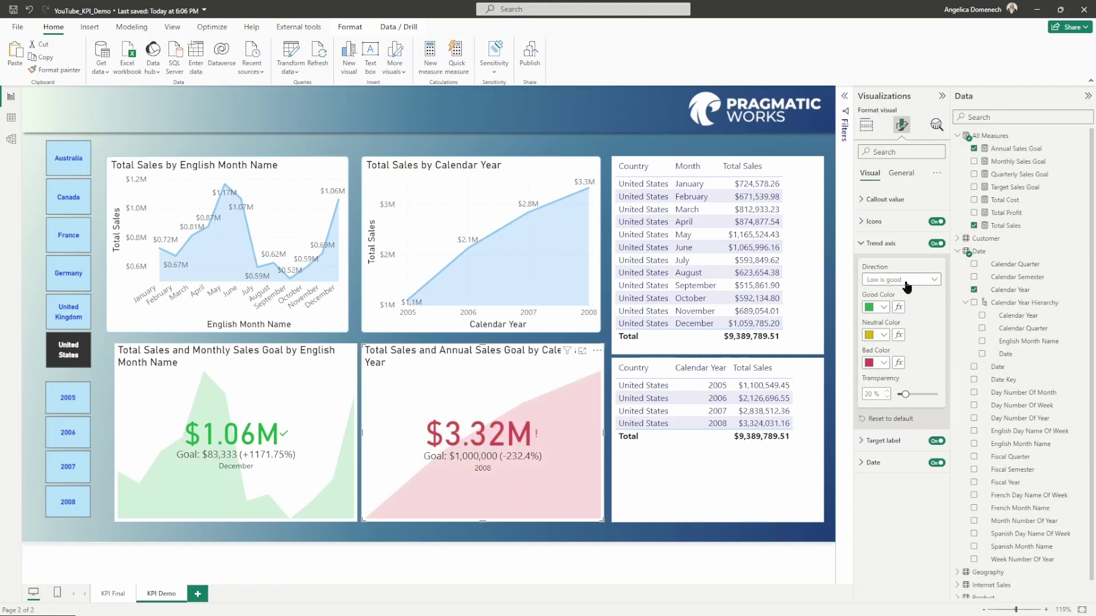
left_click(907, 287)
left_click(884, 292)
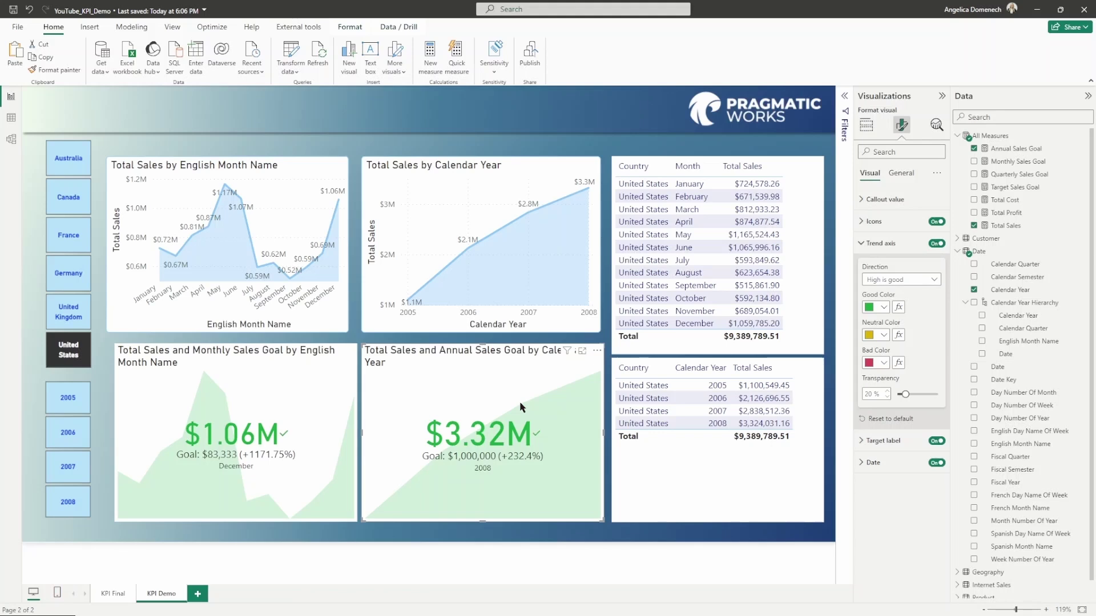
left_click(885, 245)
left_click(888, 273)
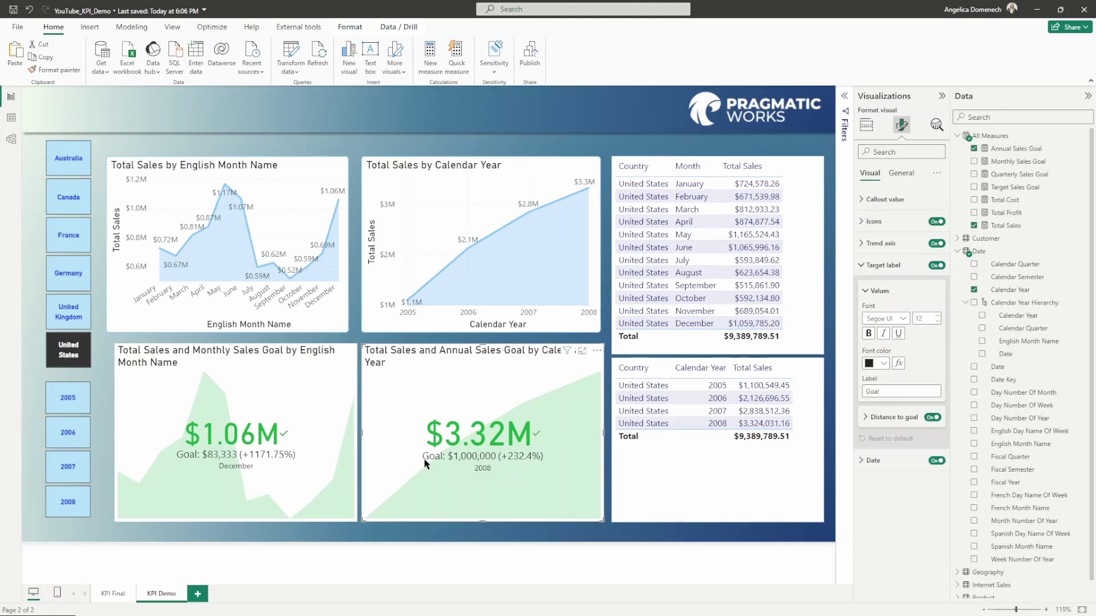
Change the annual KPI's target label from 'Goal' to 'Sales Goal'.
left_click(867, 392)
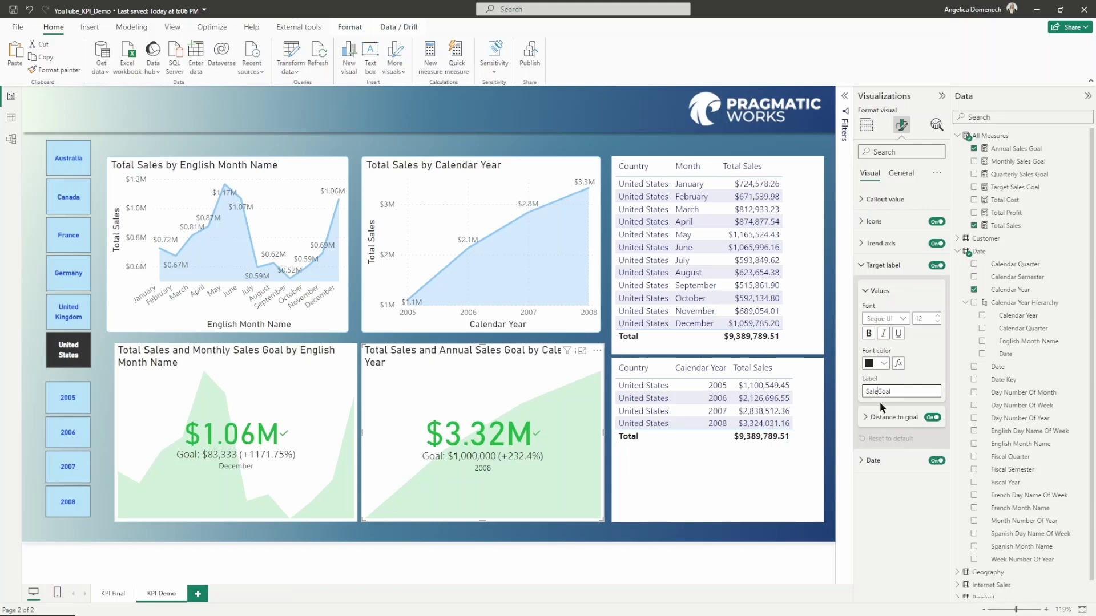
type("Sales")
key("Return")
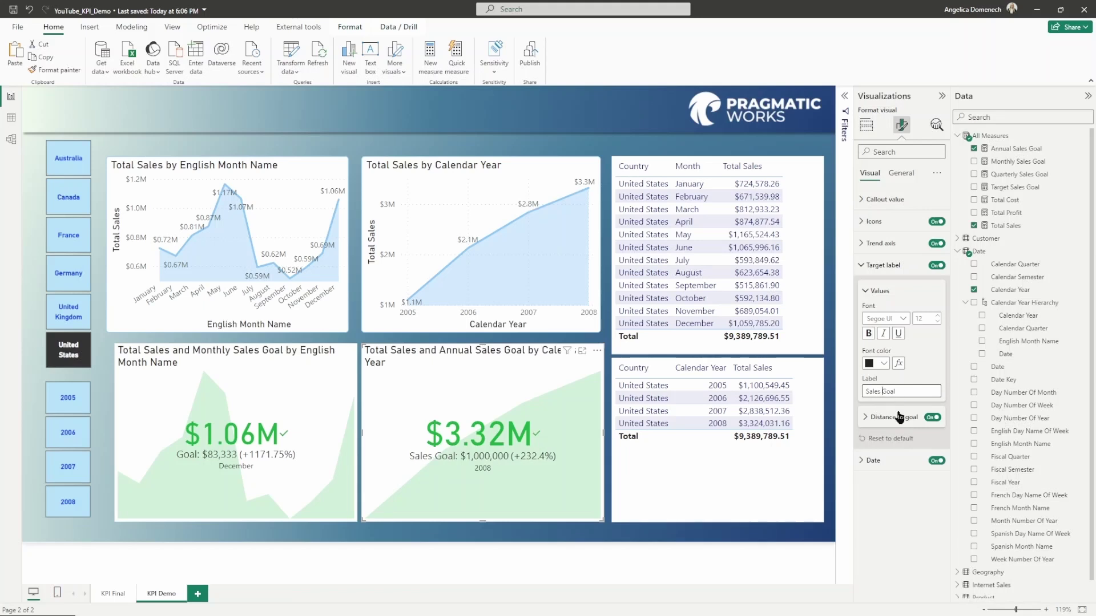
Try the Value and Both distance-to-goal styles, then settle on Percent (+232.4%).
left_click(888, 418)
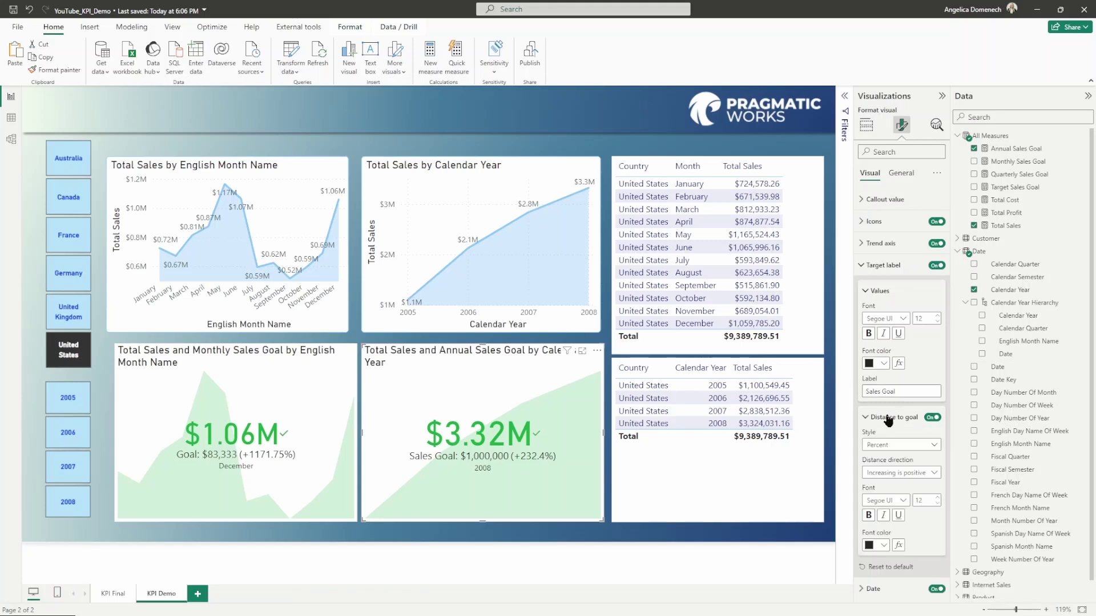
left_click(897, 450)
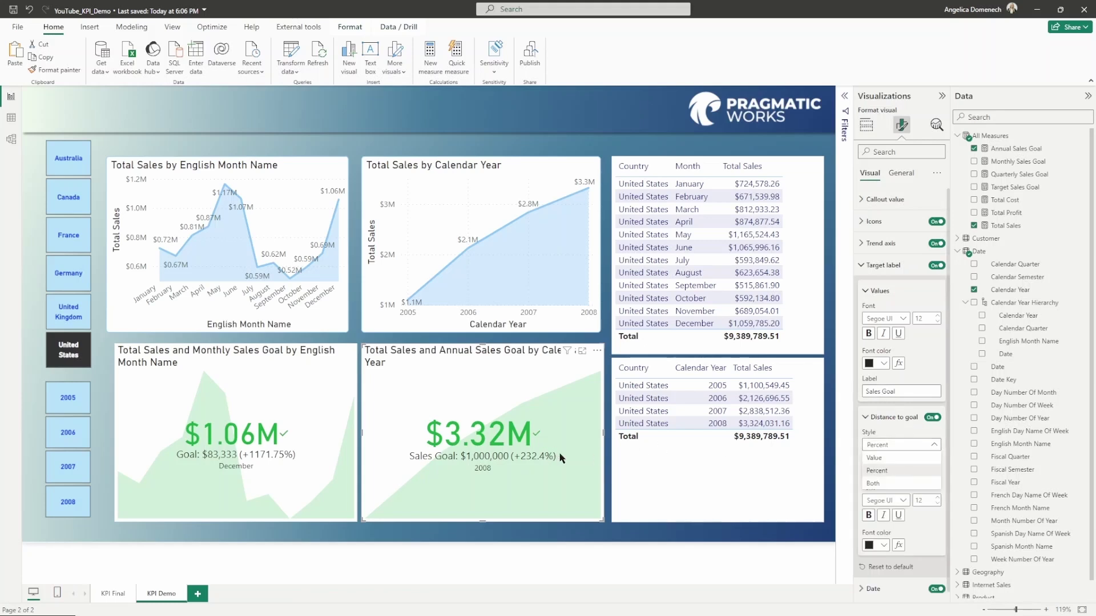
left_click(879, 458)
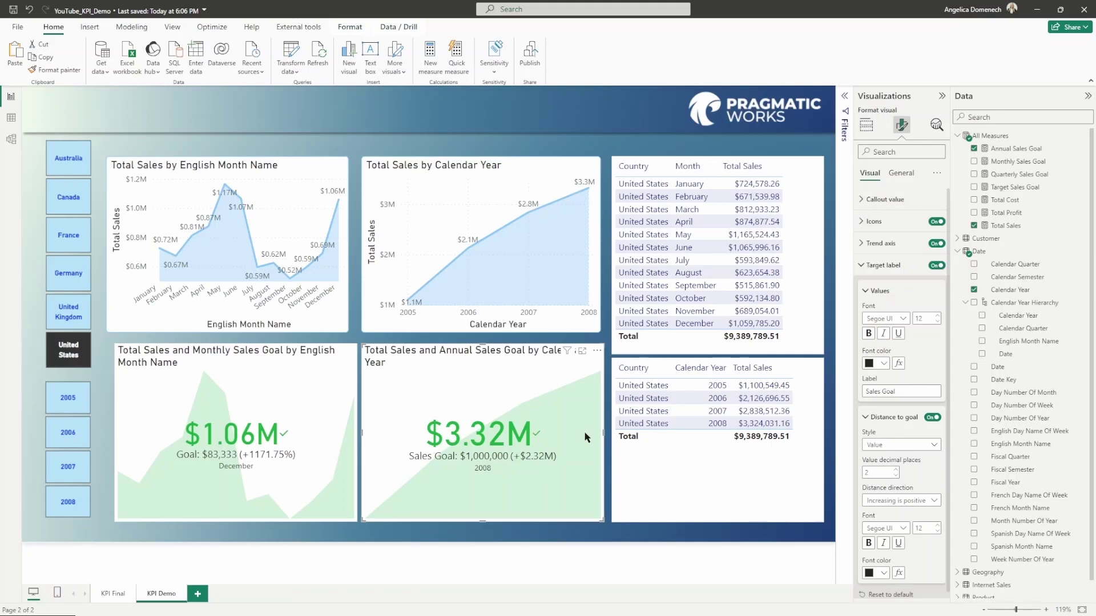
left_click(916, 445)
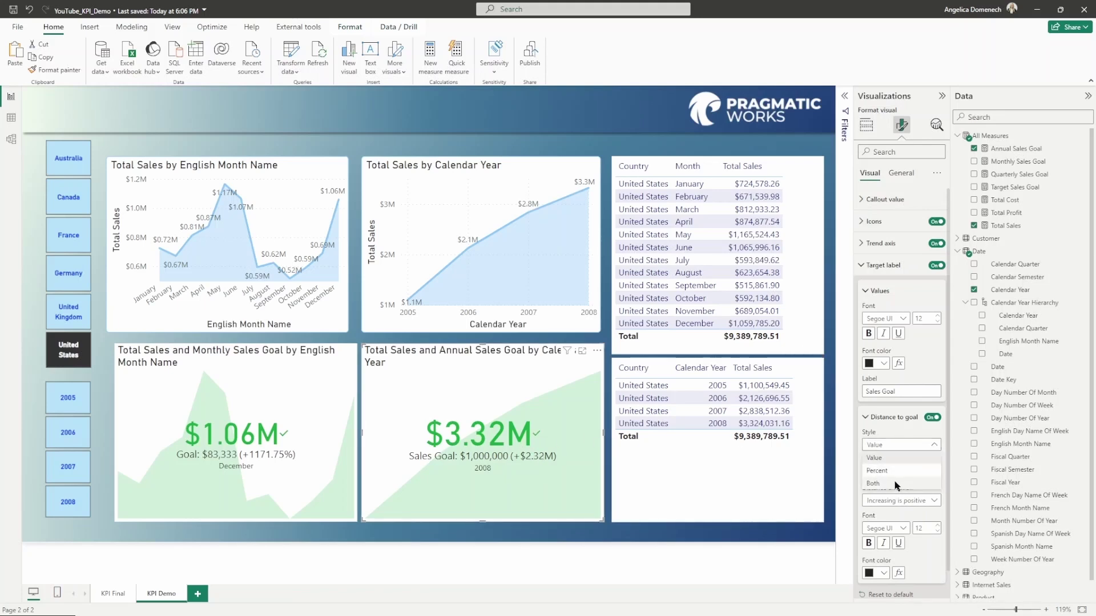
left_click(896, 484)
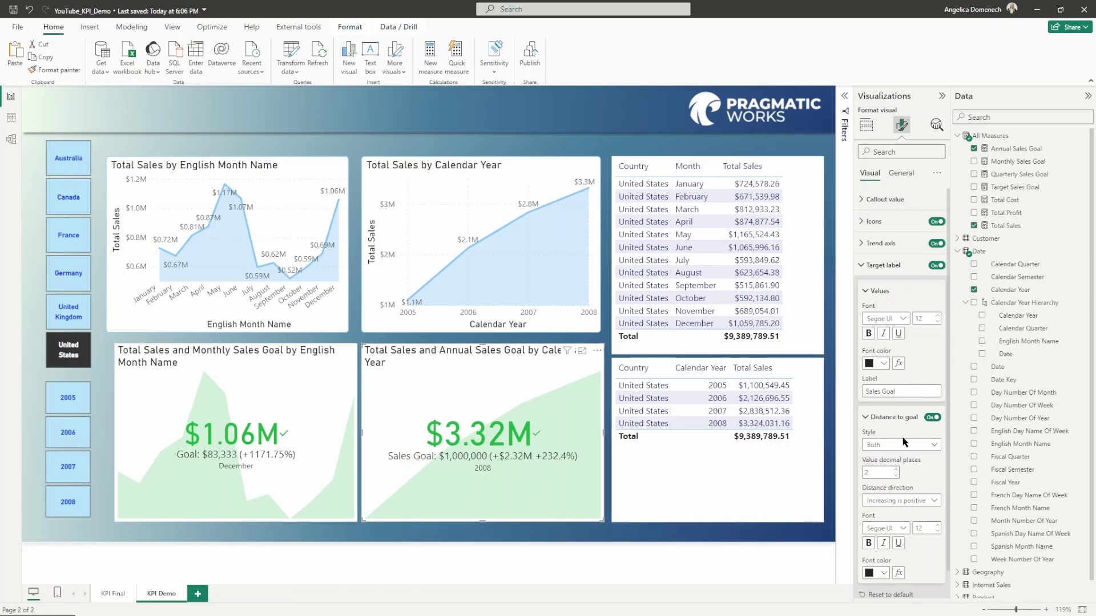
left_click(904, 452)
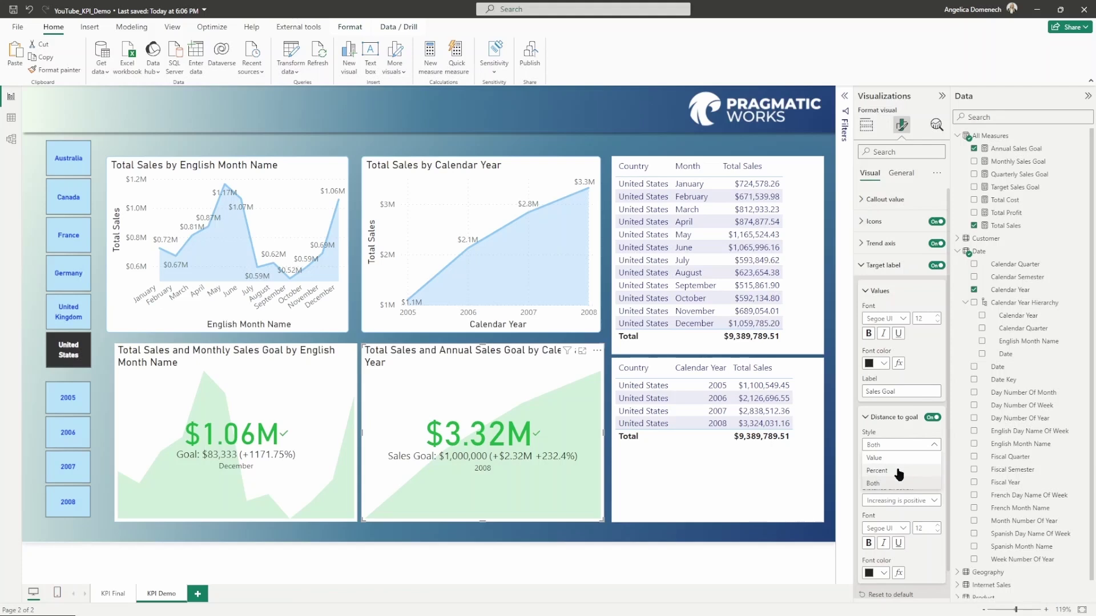
left_click(897, 471)
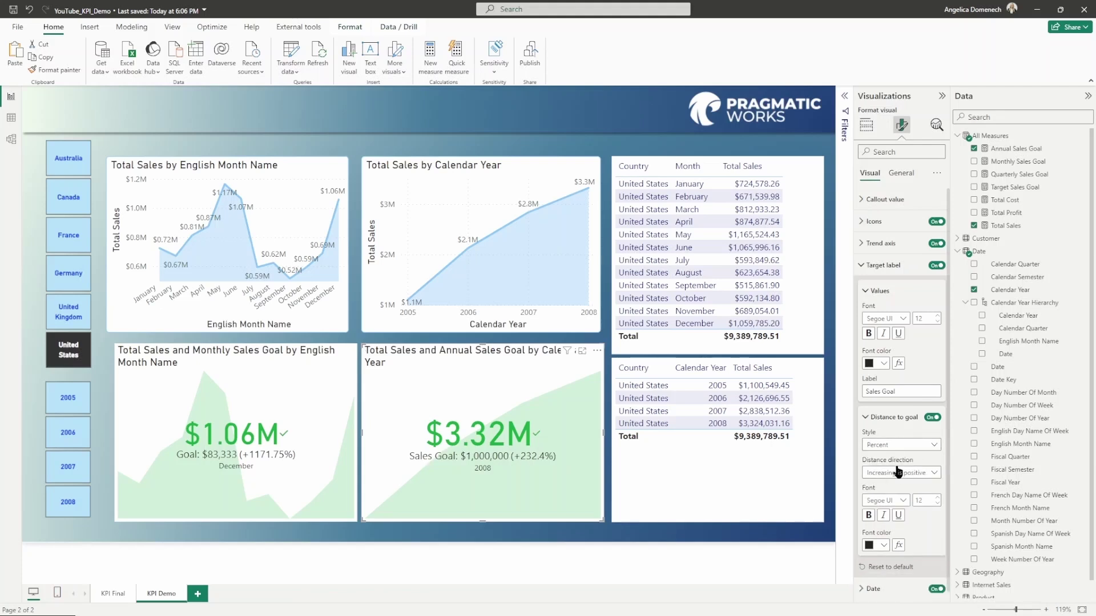
left_click(934, 473)
left_click(934, 473)
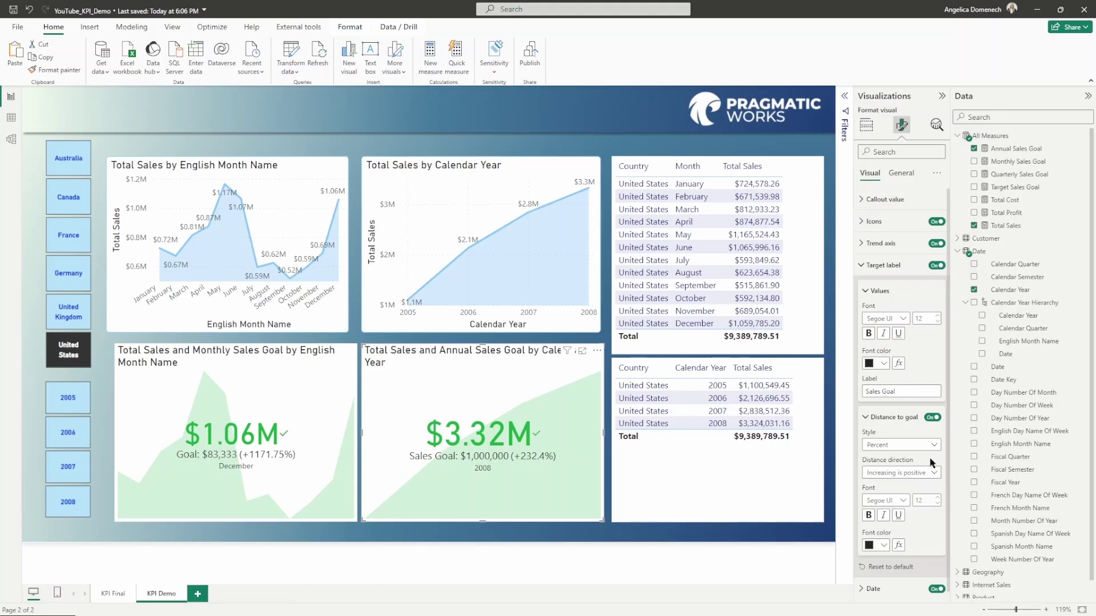
Collapse the Distance to goal and Target label value settings of the annual KPI.
left_click(894, 420)
left_click(892, 293)
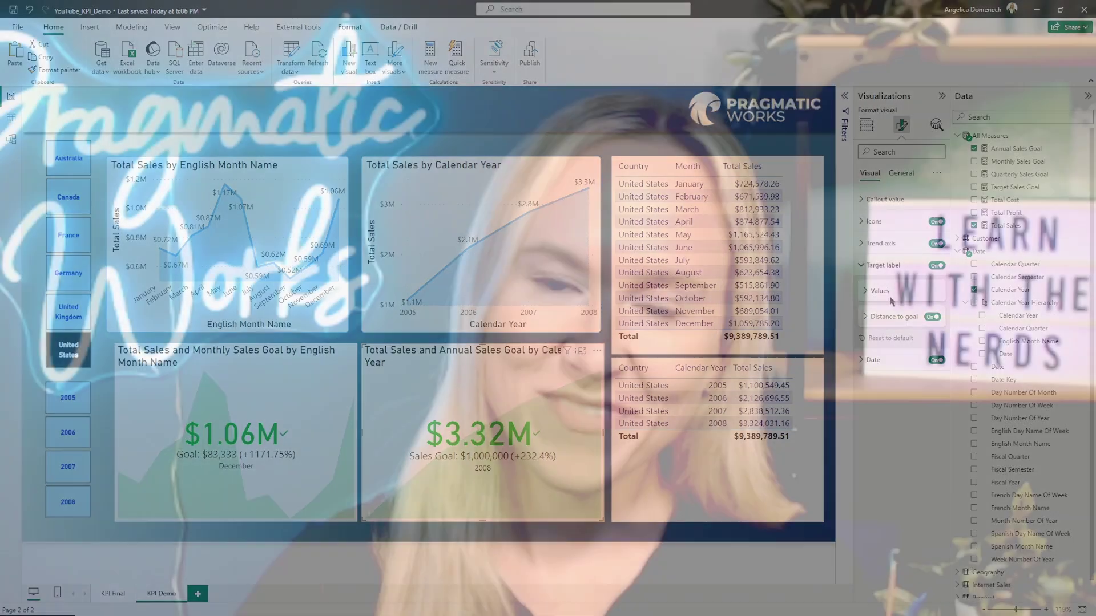